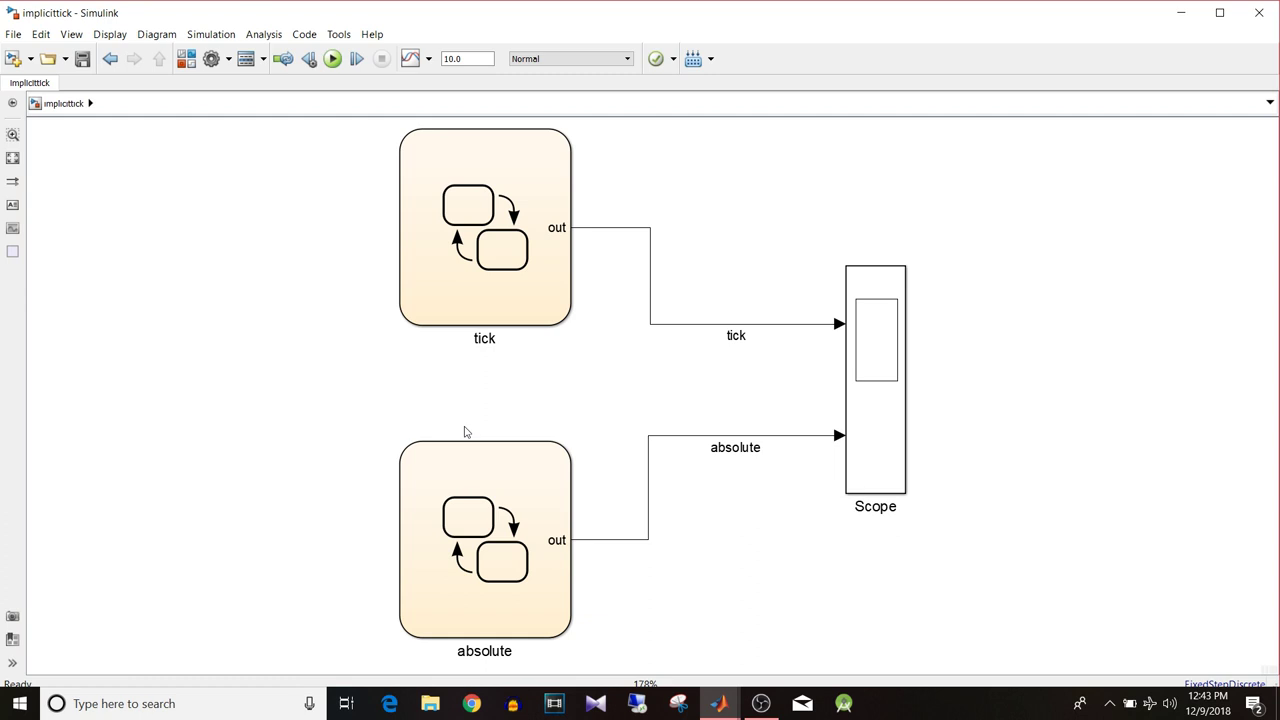
# Step: Open the tick Stateflow chart and fit both states in view
pyautogui.click(493, 249)
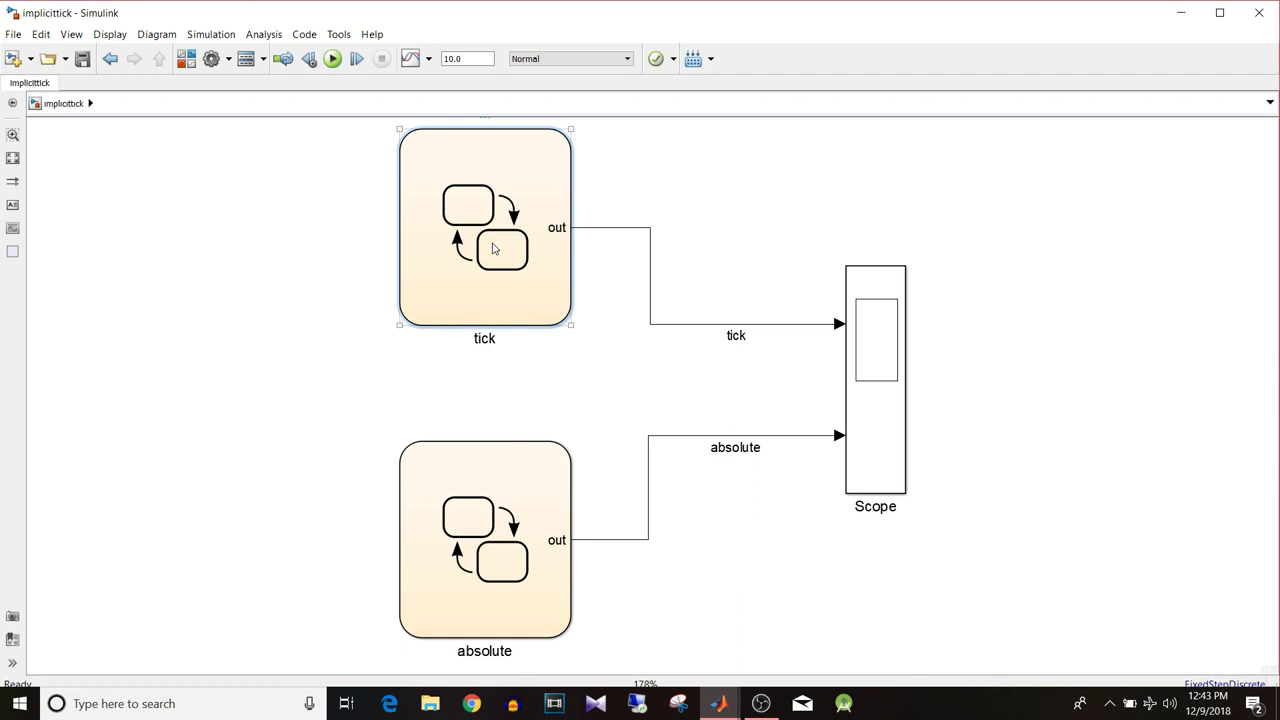
pyautogui.click(462, 516)
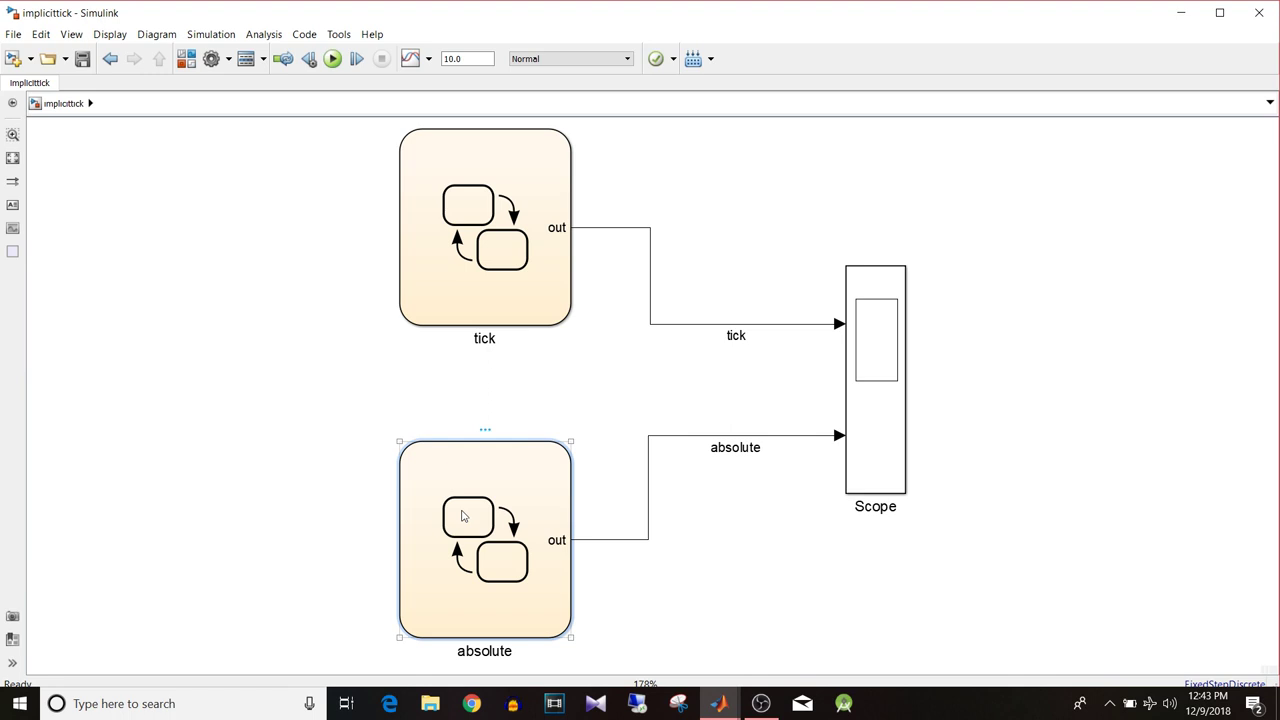
pyautogui.doubleClick(511, 281)
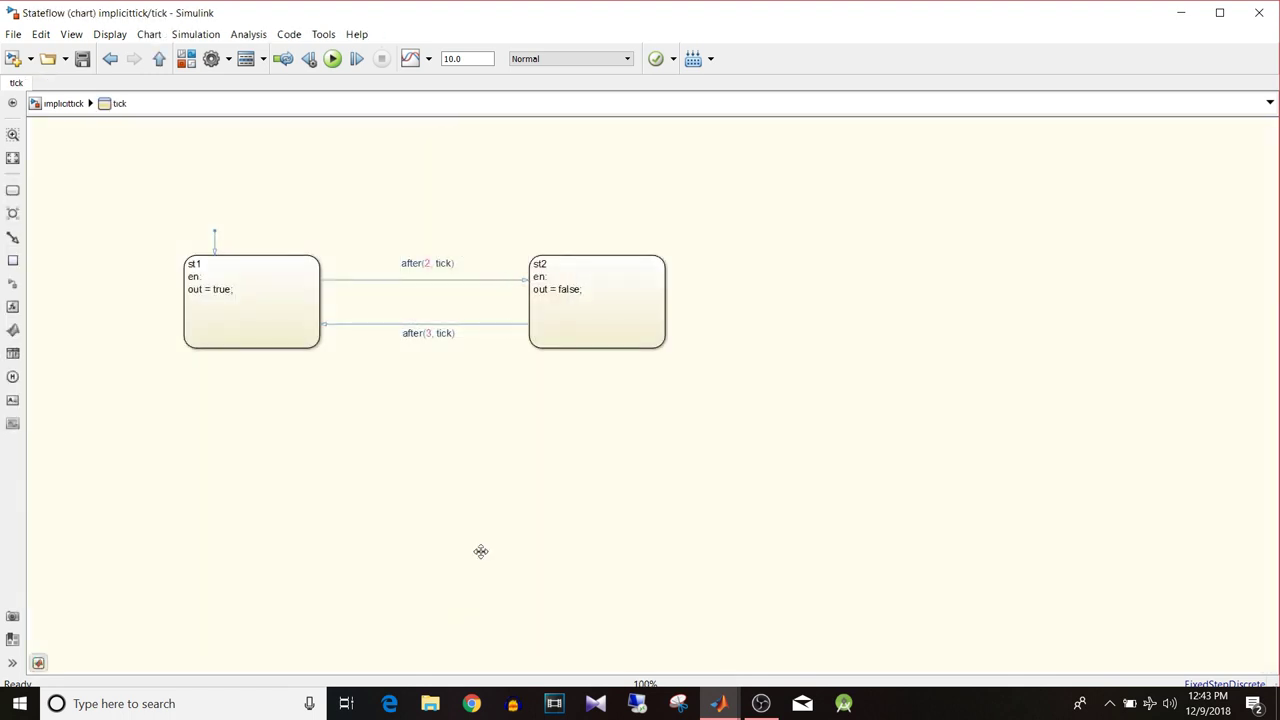
pyautogui.press('space')
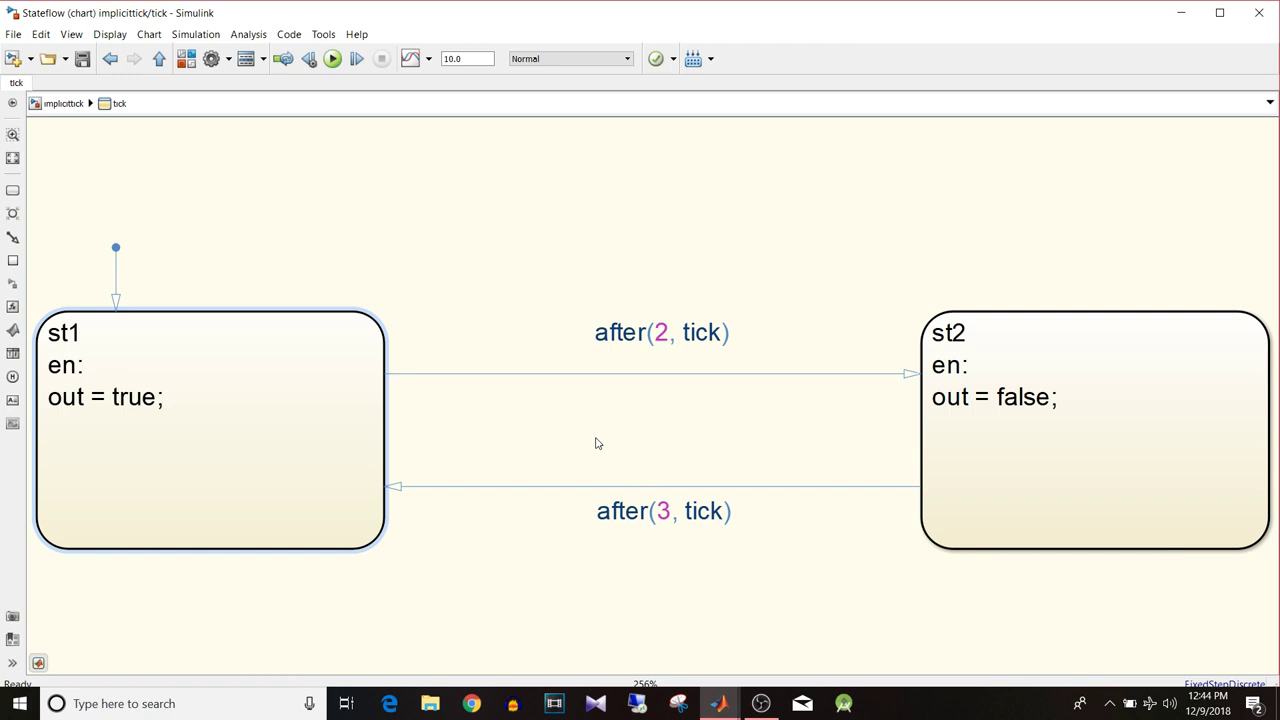
# Step: Inspect the tick chart's st1 and st2 states and their after(2, tick) and after(3, tick) transitions
pyautogui.click(1091, 353)
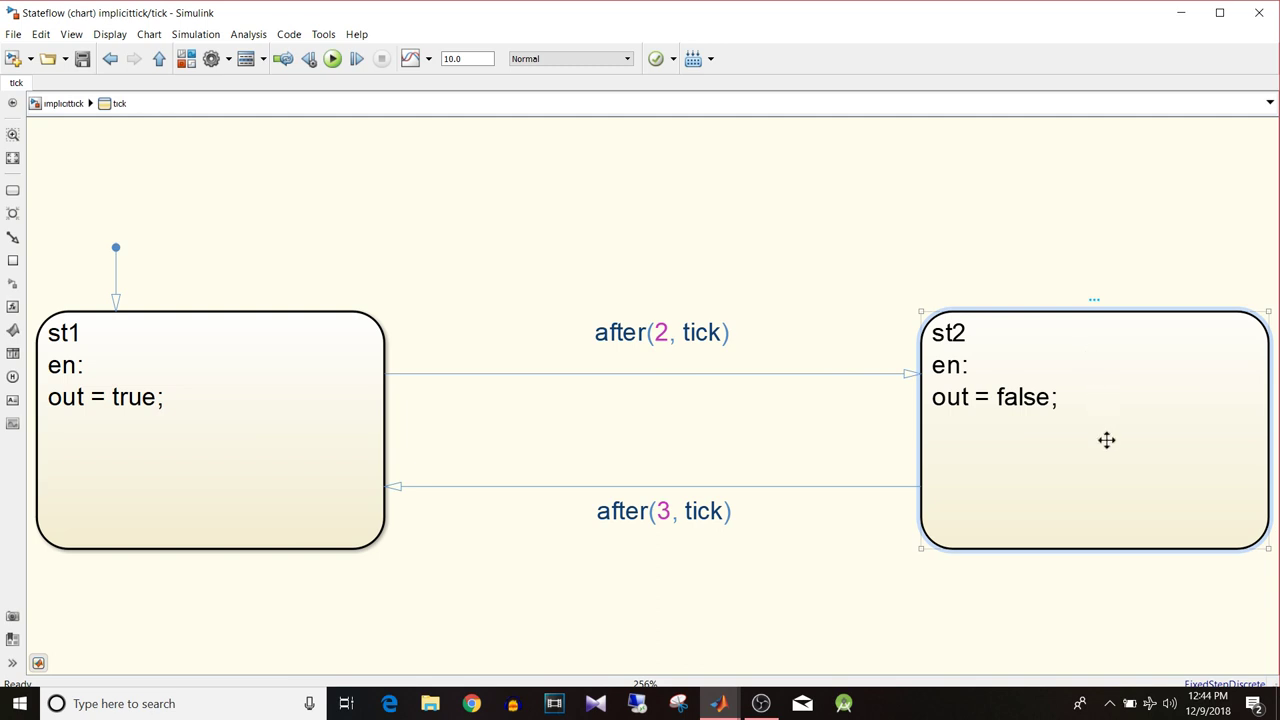
pyautogui.click(820, 508)
pyautogui.click(928, 502)
pyautogui.click(263, 477)
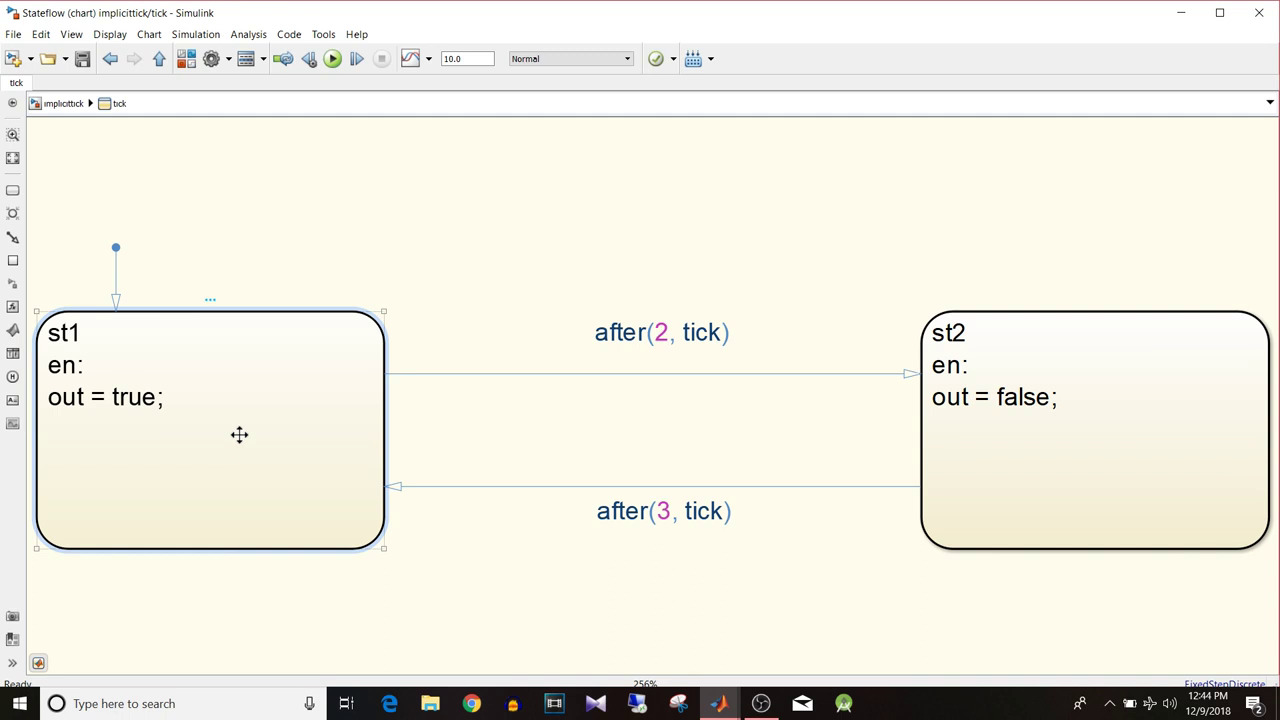
pyautogui.click(743, 449)
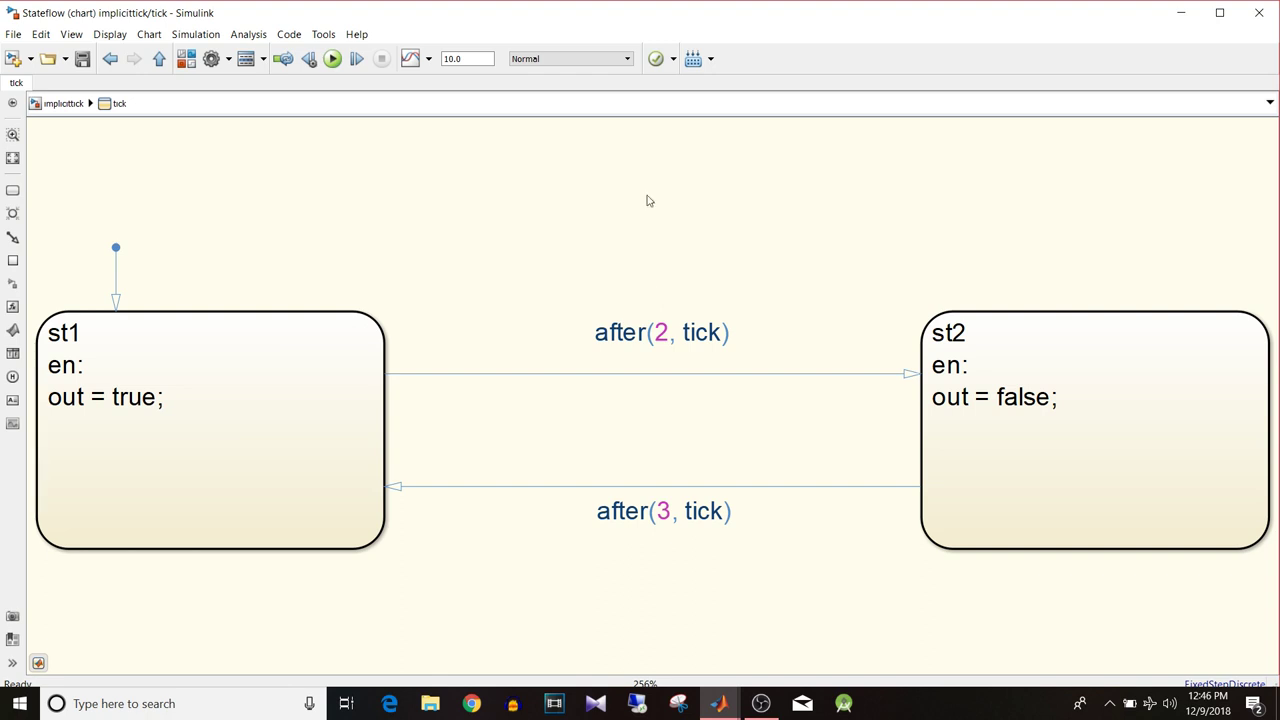
pyautogui.click(283, 360)
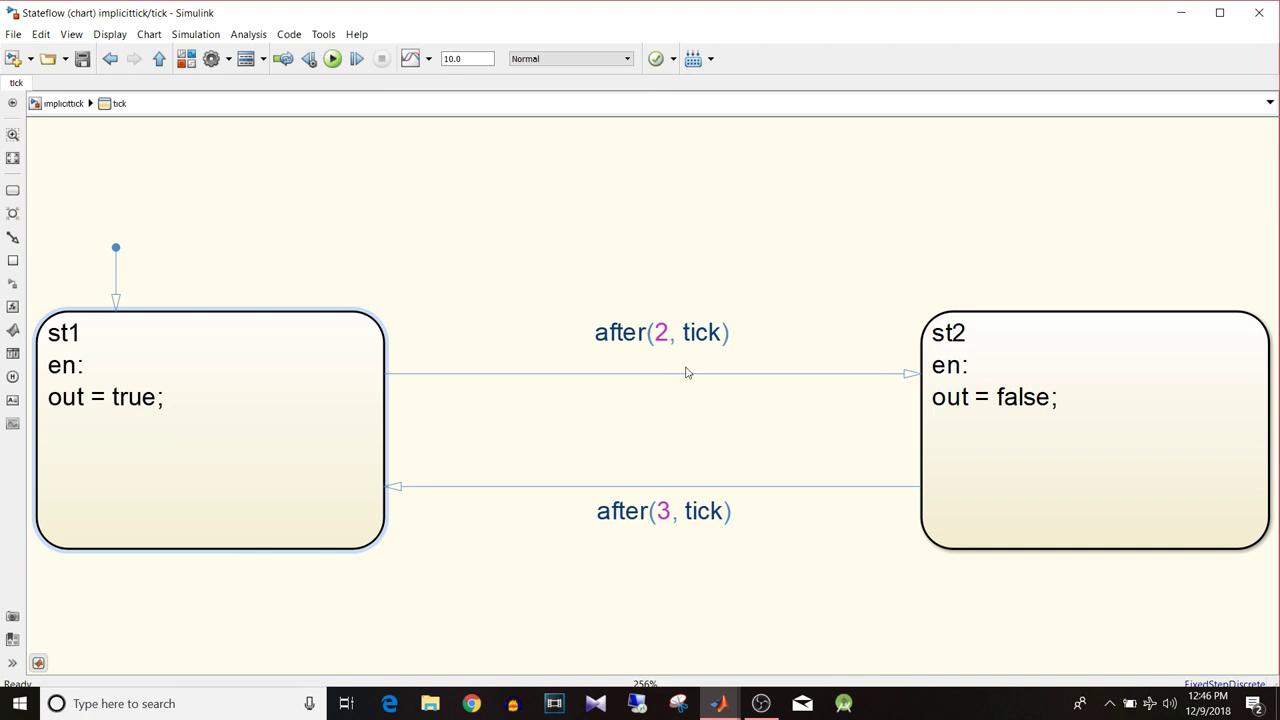
pyautogui.click(1087, 368)
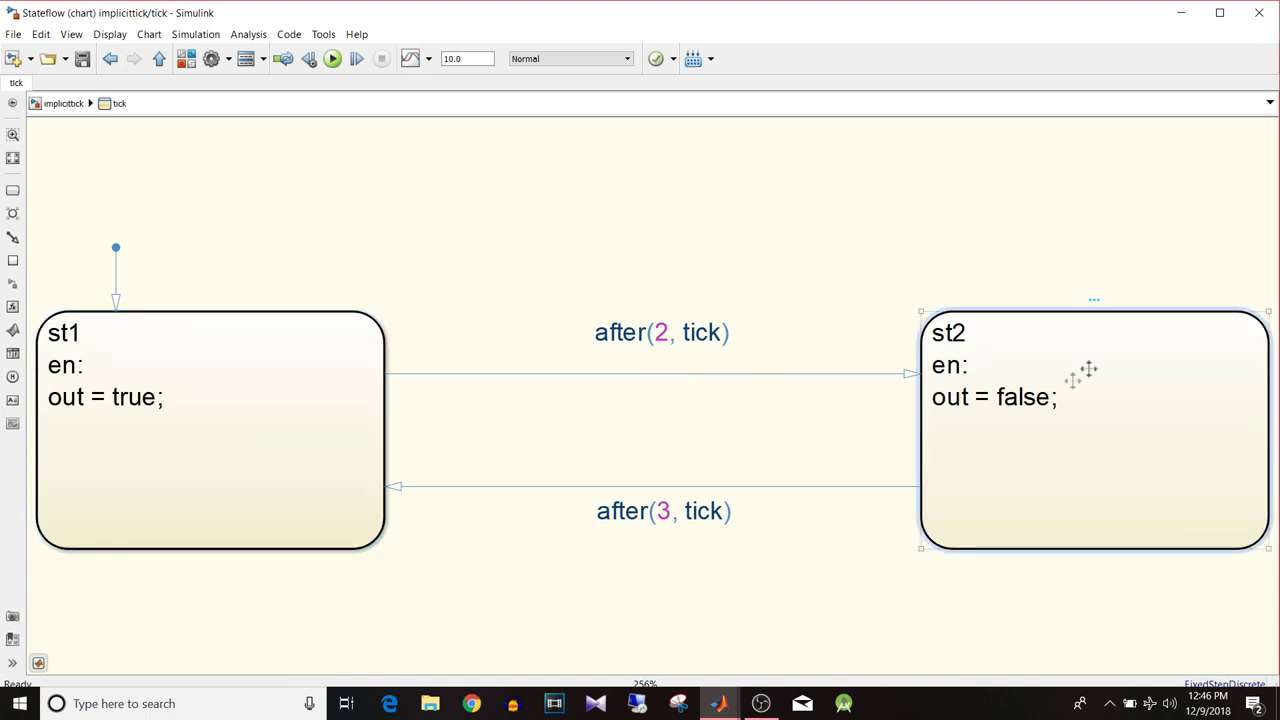
pyautogui.click(803, 487)
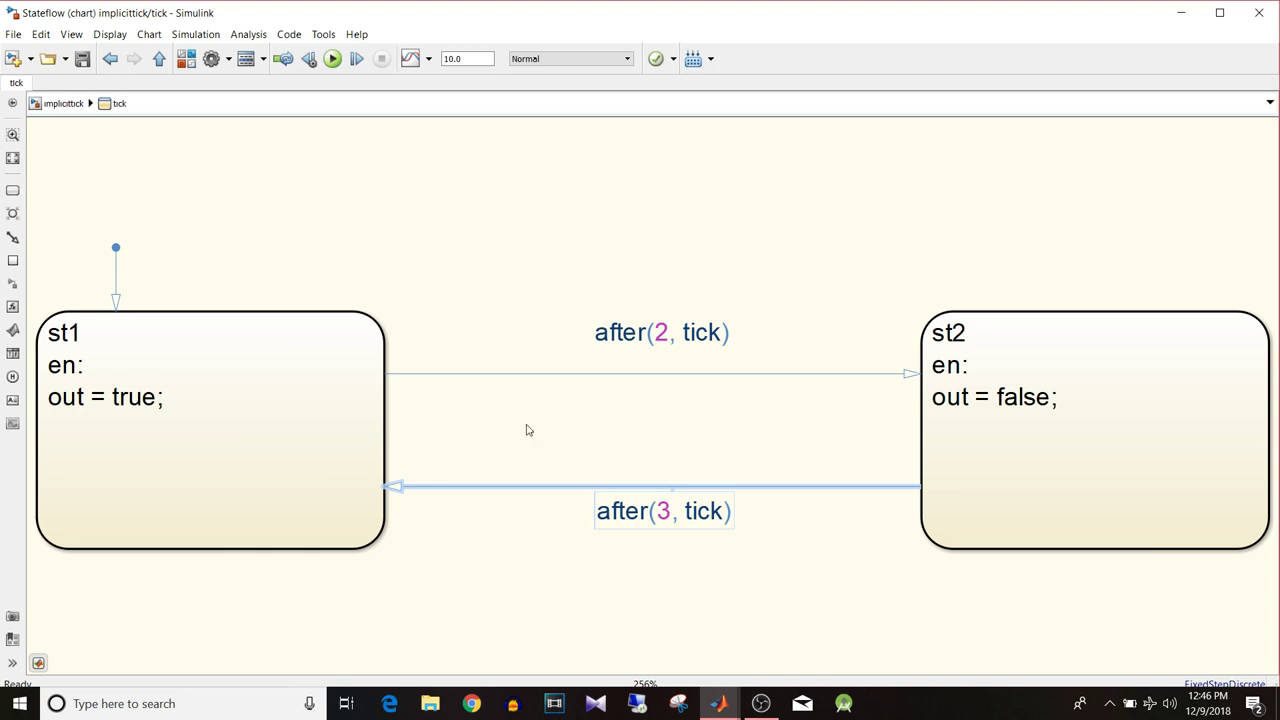
pyautogui.click(575, 373)
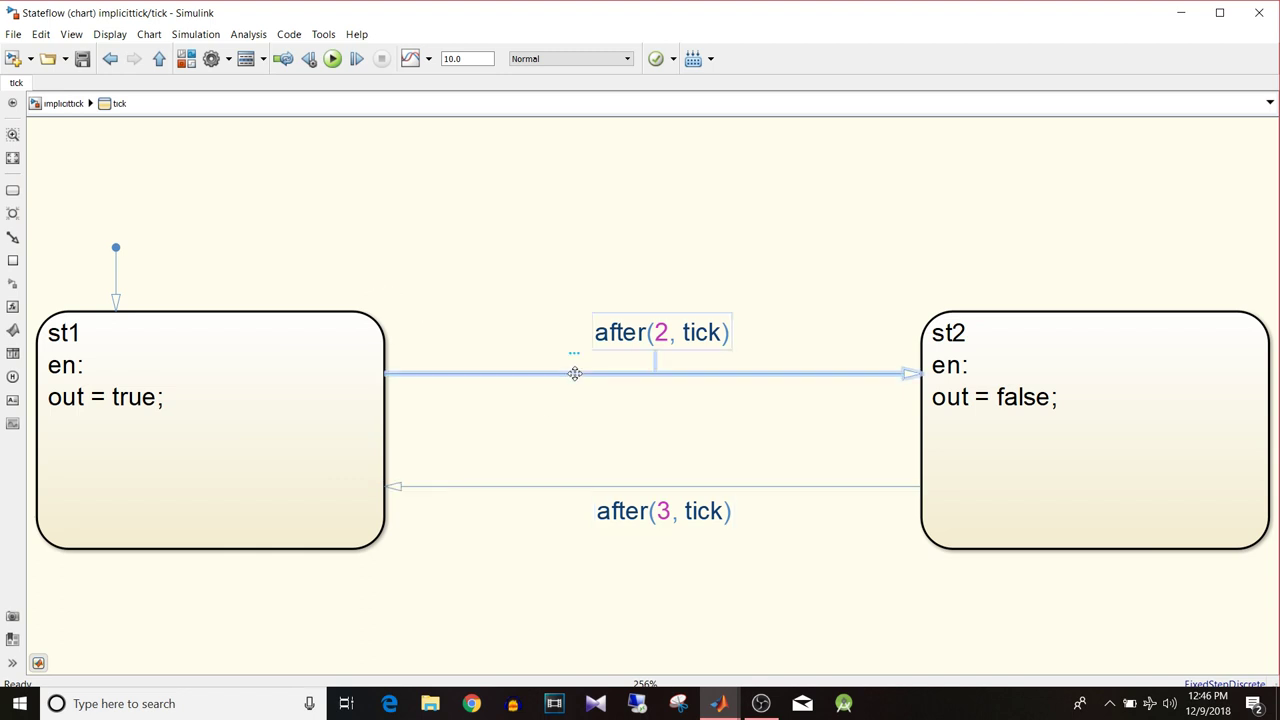
pyautogui.click(772, 487)
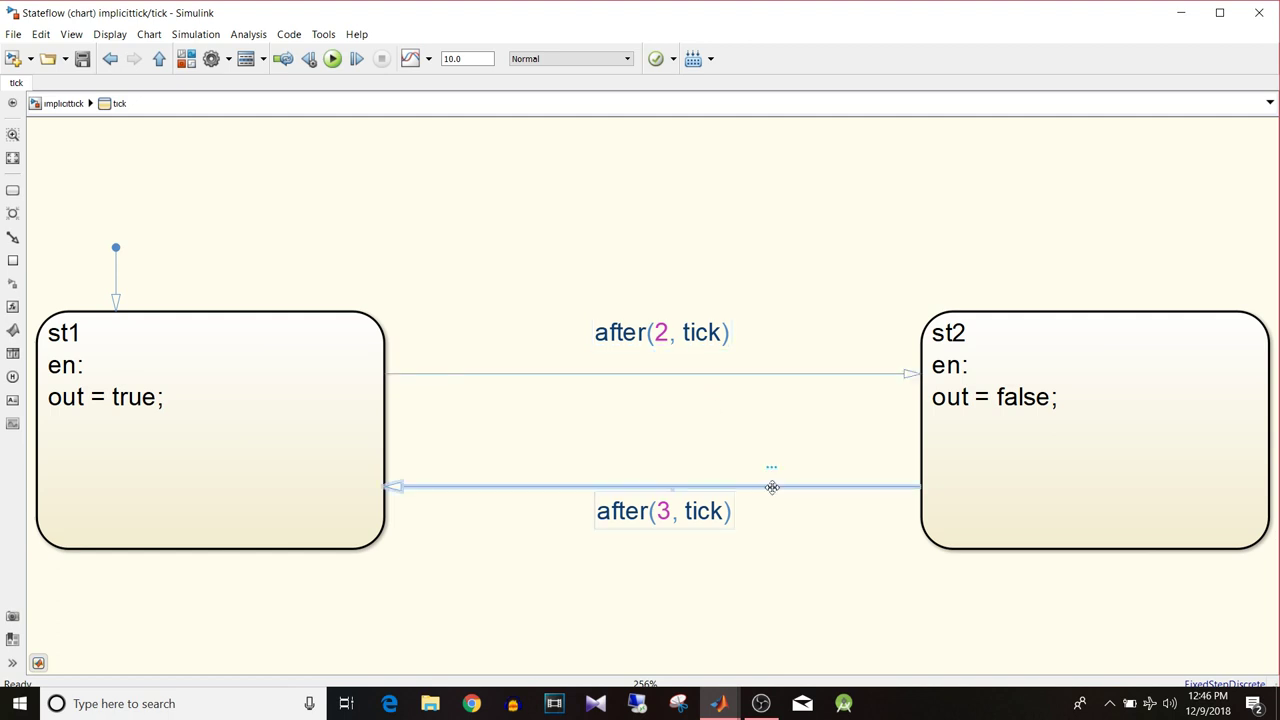
# Step: Return to implicittick and open the absolute chart, fitted to the view
pyautogui.press('Escape')
pyautogui.click(447, 609)
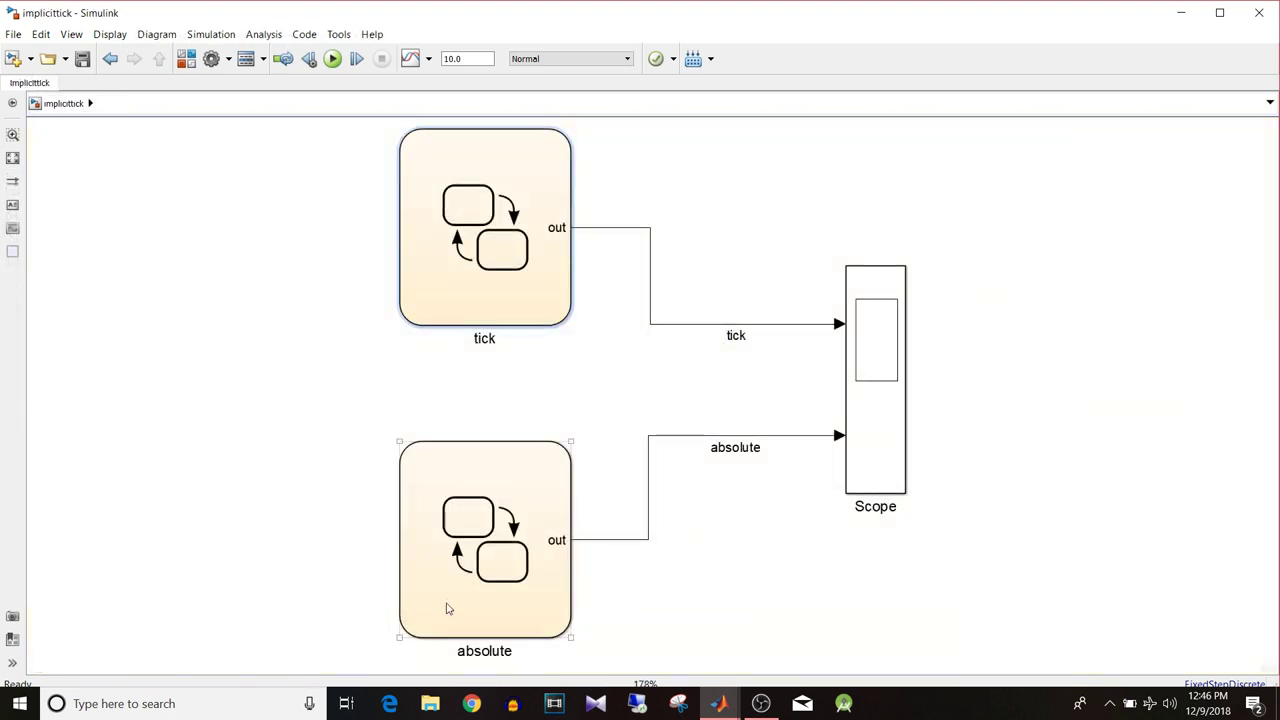
pyautogui.doubleClick(447, 609)
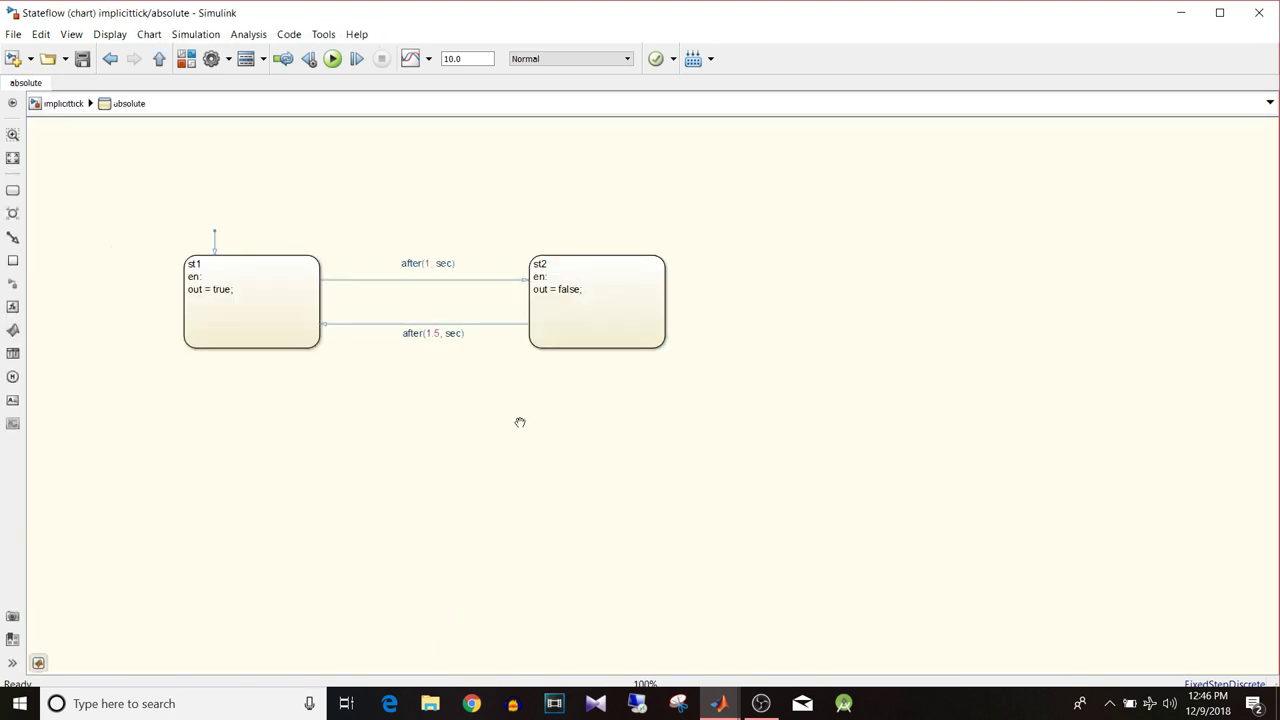
pyautogui.press('space')
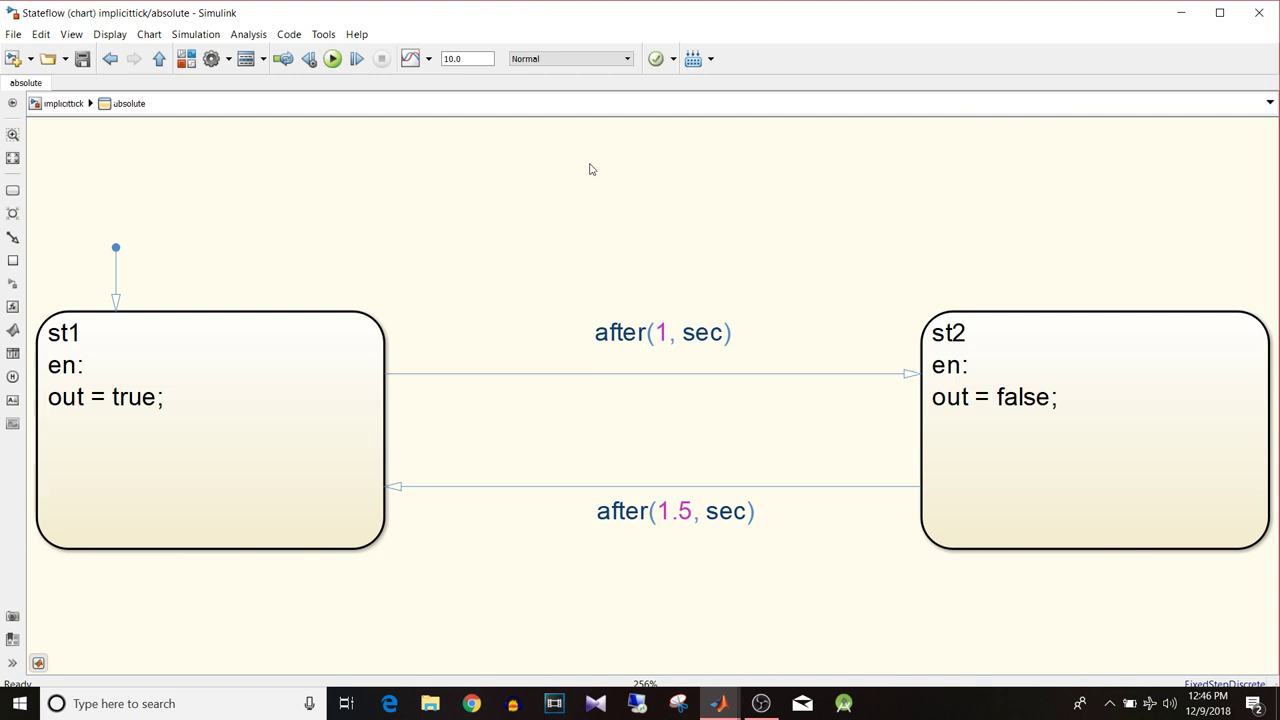
# Step: Inspect the absolute chart's st1 and st2 states and select the after(1, sec) transition
pyautogui.click(374, 455)
pyautogui.click(944, 434)
pyautogui.click(303, 477)
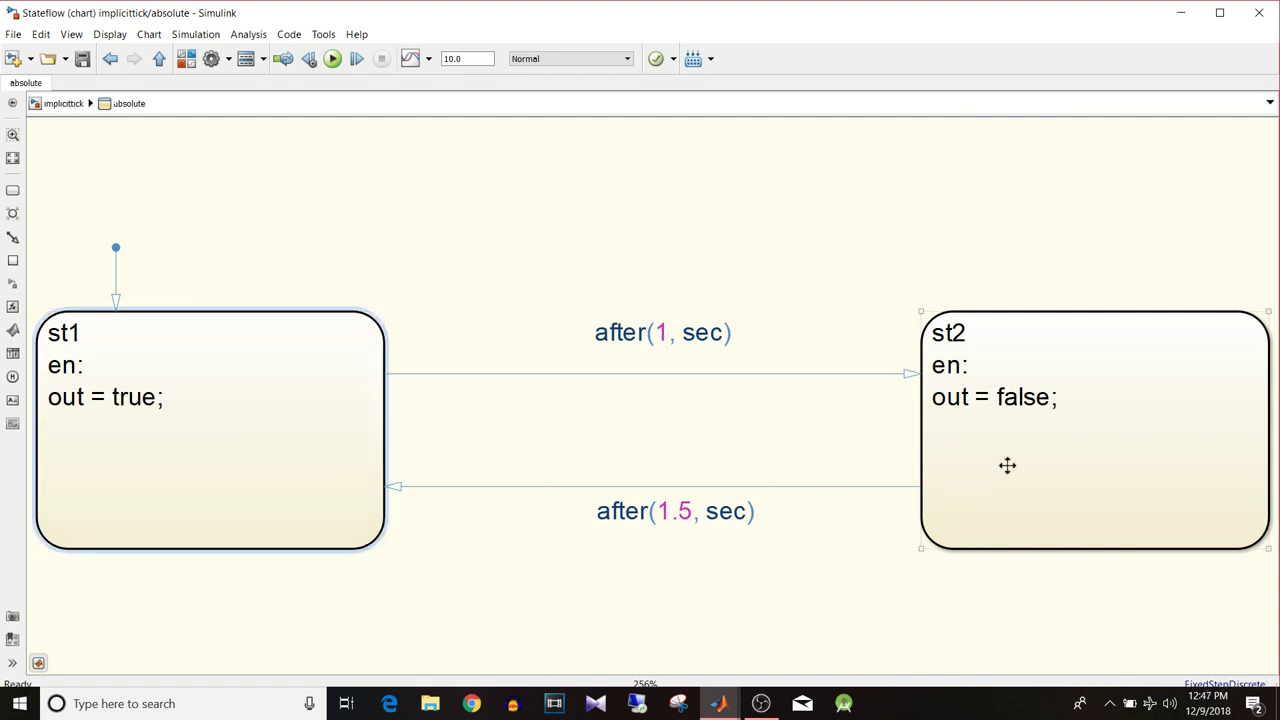
pyautogui.click(276, 390)
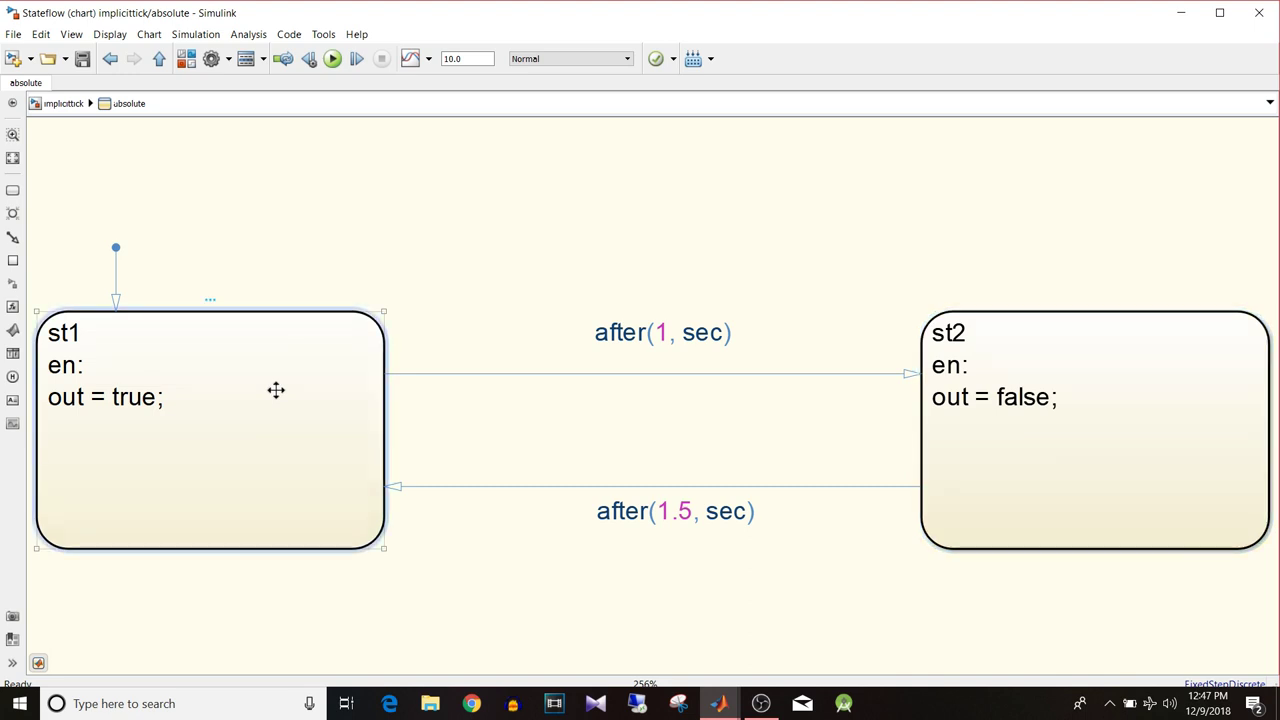
pyautogui.click(1078, 454)
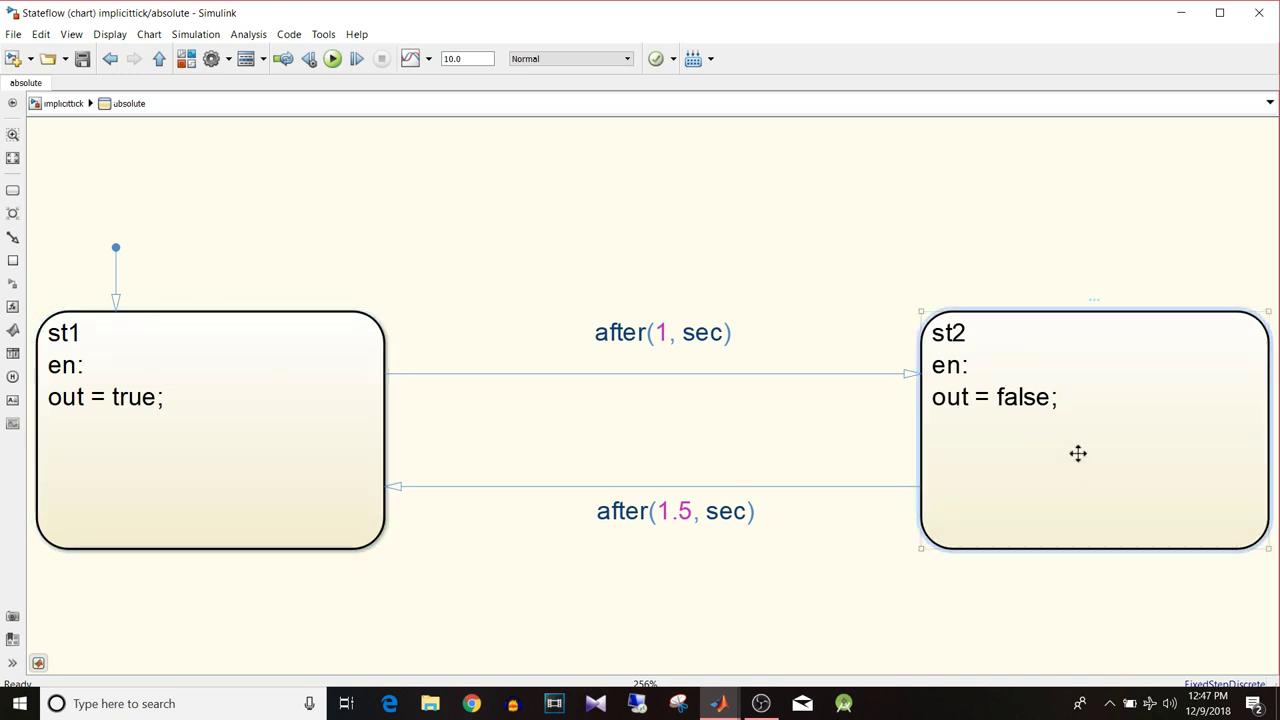
pyautogui.click(773, 375)
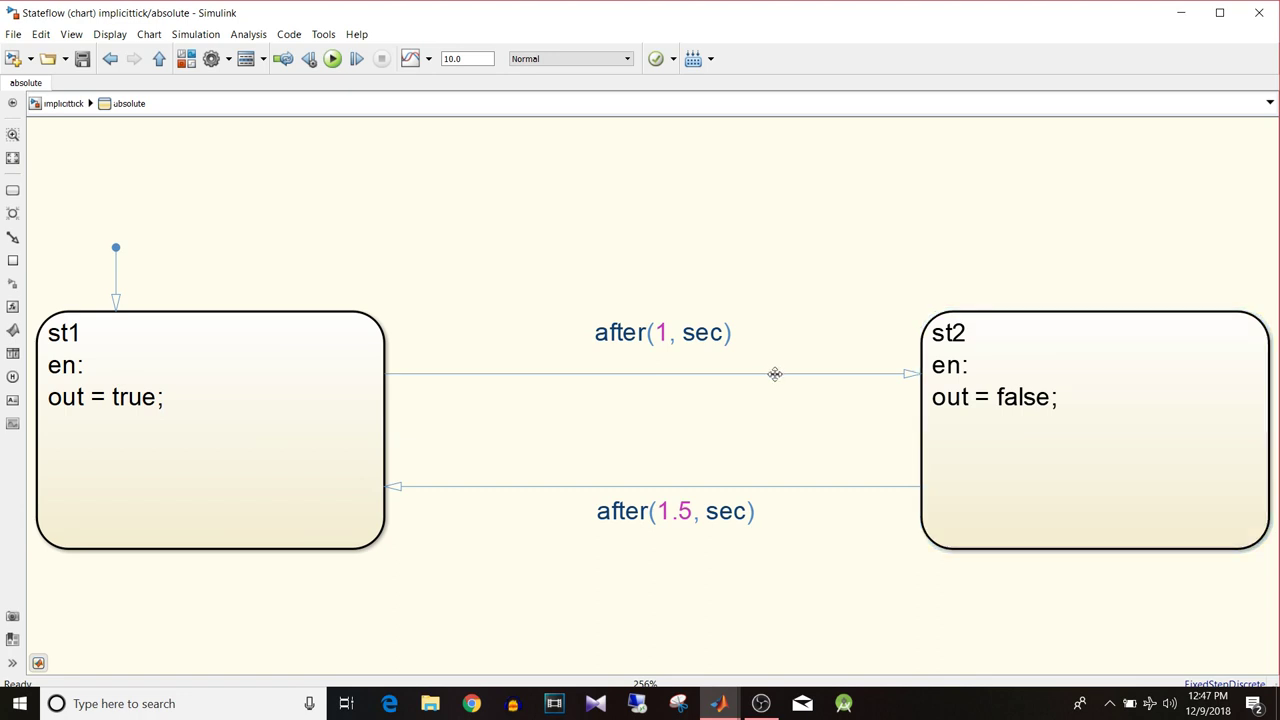
pyautogui.click(772, 374)
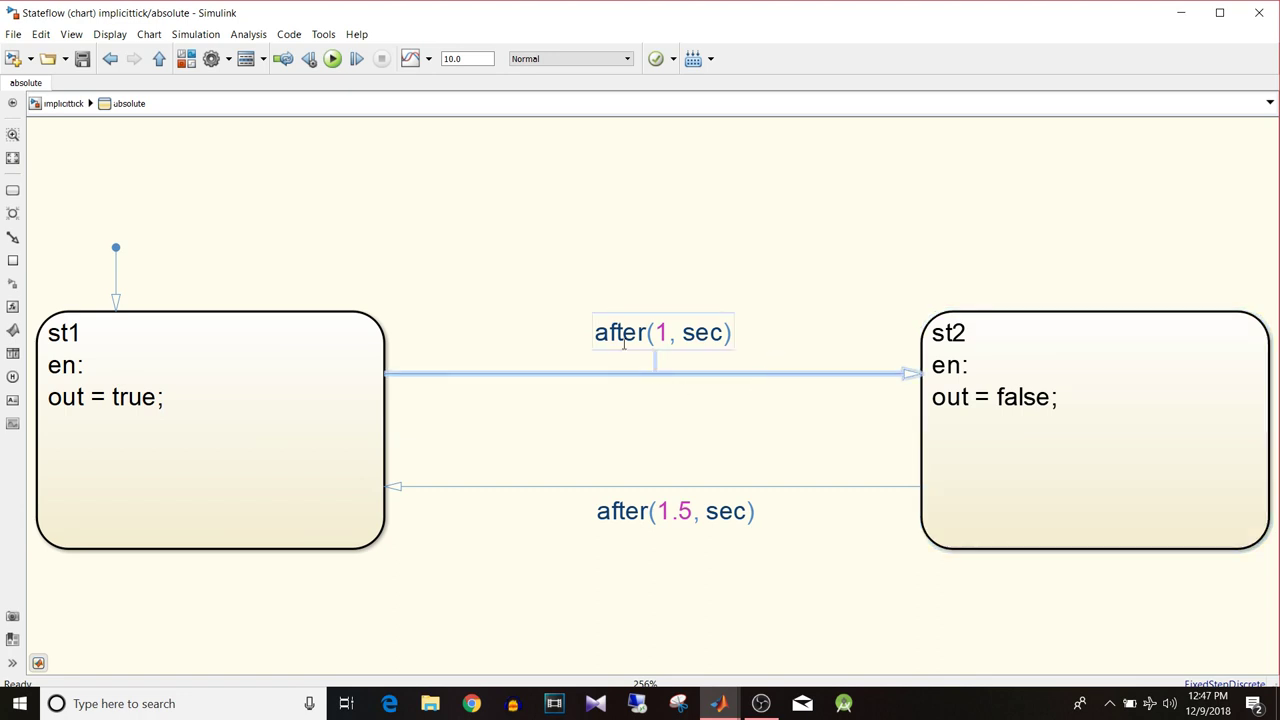
# Step: Finish the after(1, sec) label and nudge it slightly right over its line
pyautogui.click(667, 335)
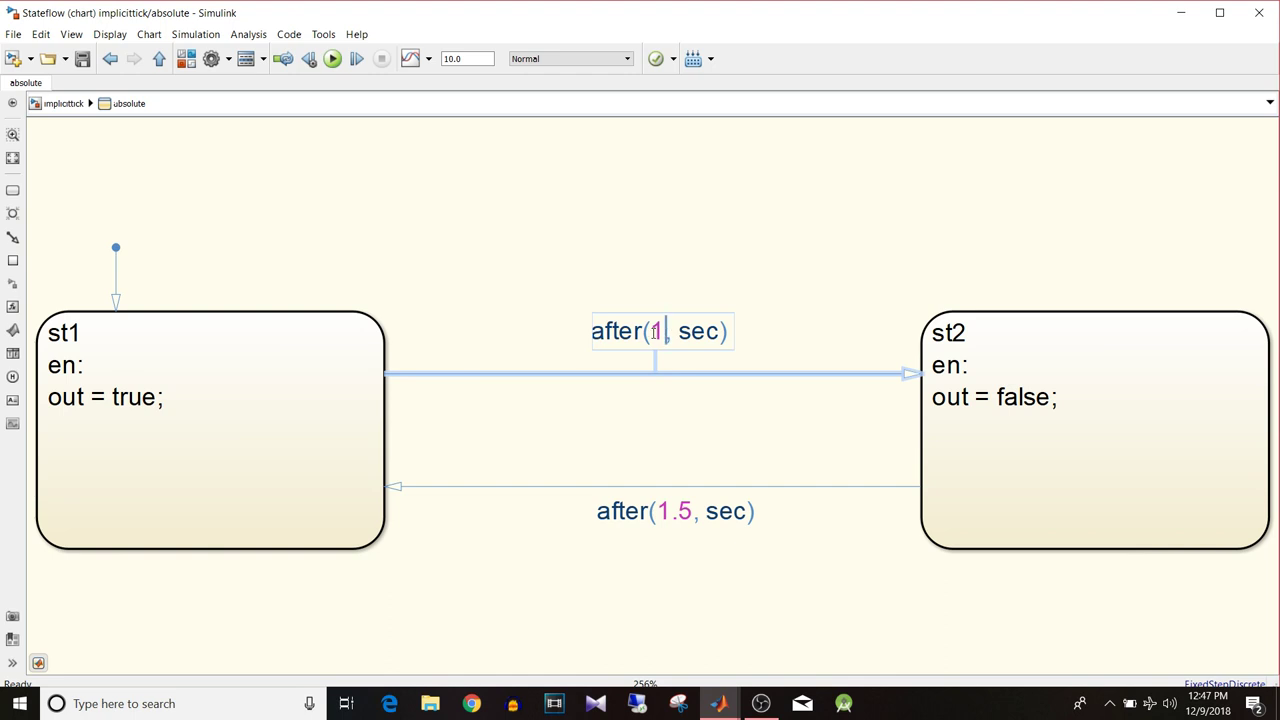
pyautogui.click(620, 241)
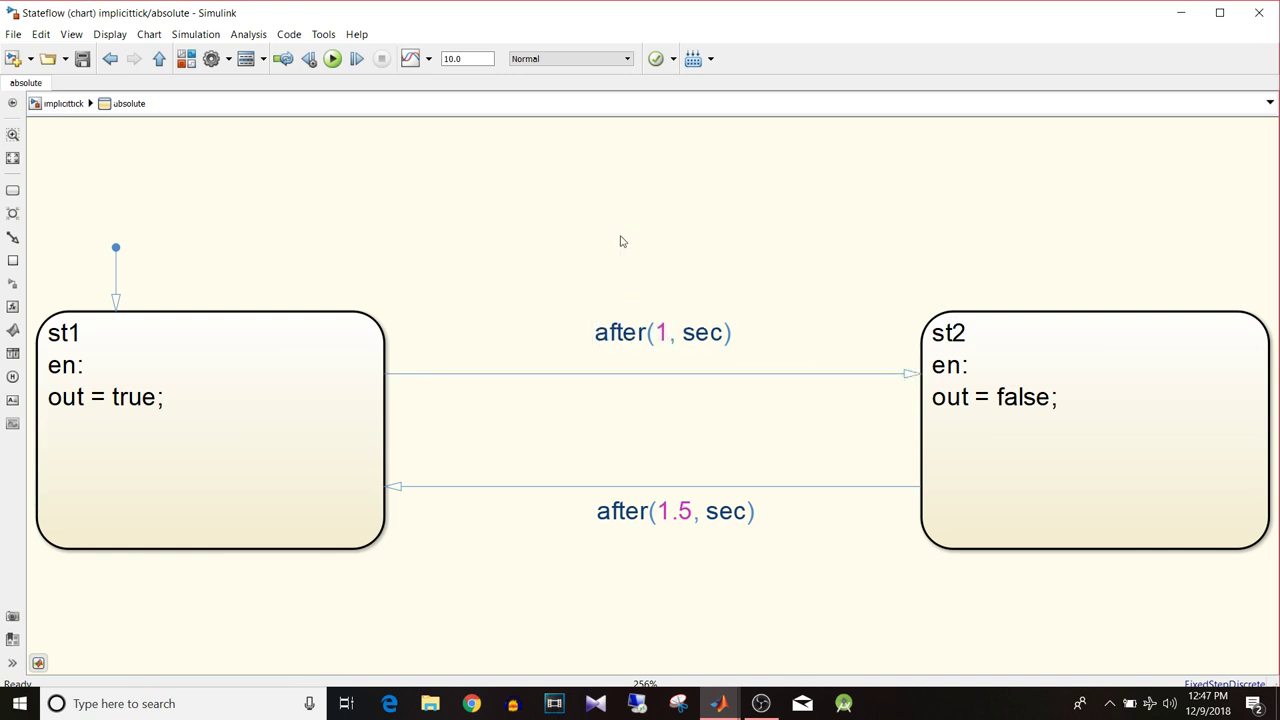
pyautogui.click(676, 374)
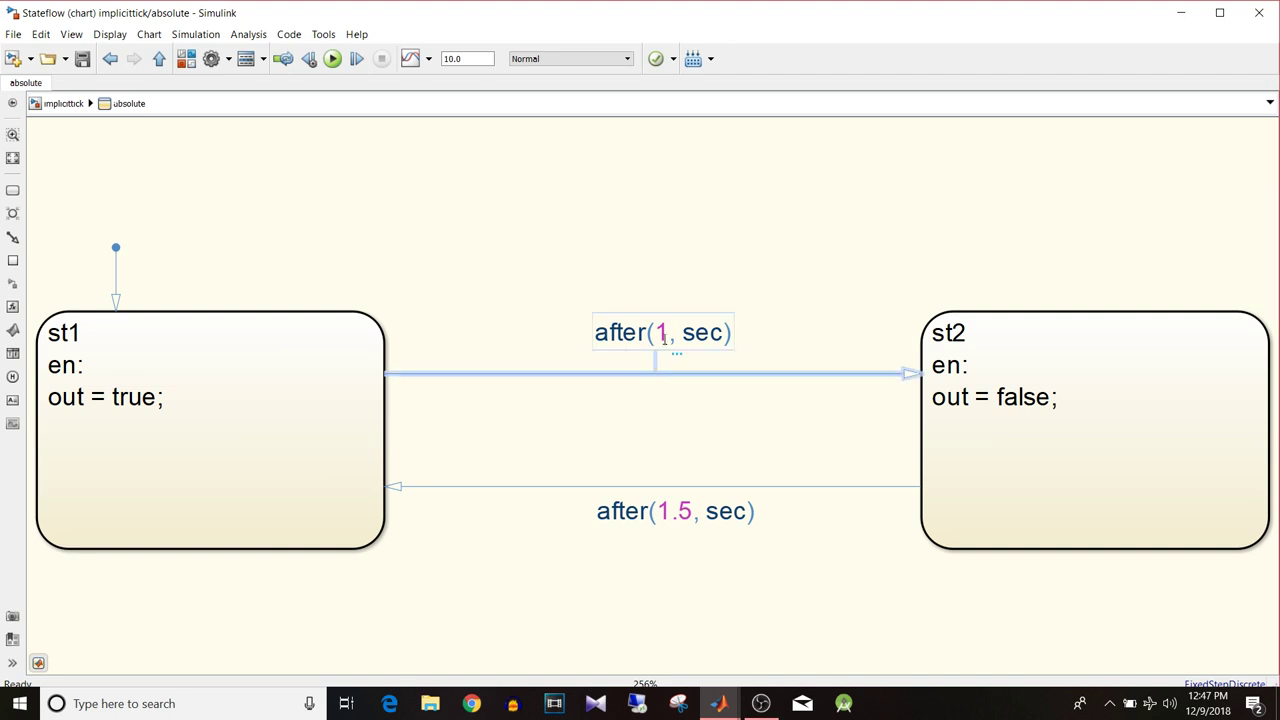
pyautogui.moveTo(665, 338); pyautogui.dragTo(693, 333)
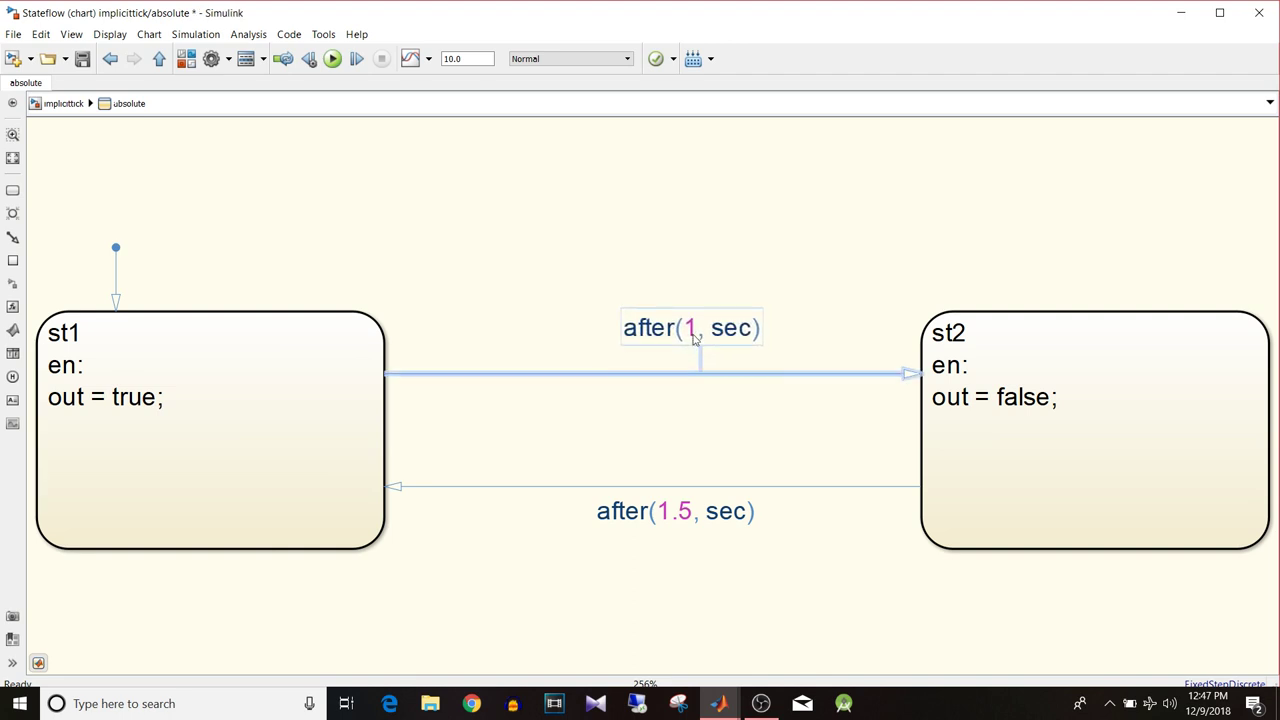
# Step: Open the after(1.5, sec) return label for editing, then go up to implicittick
pyautogui.click(698, 259)
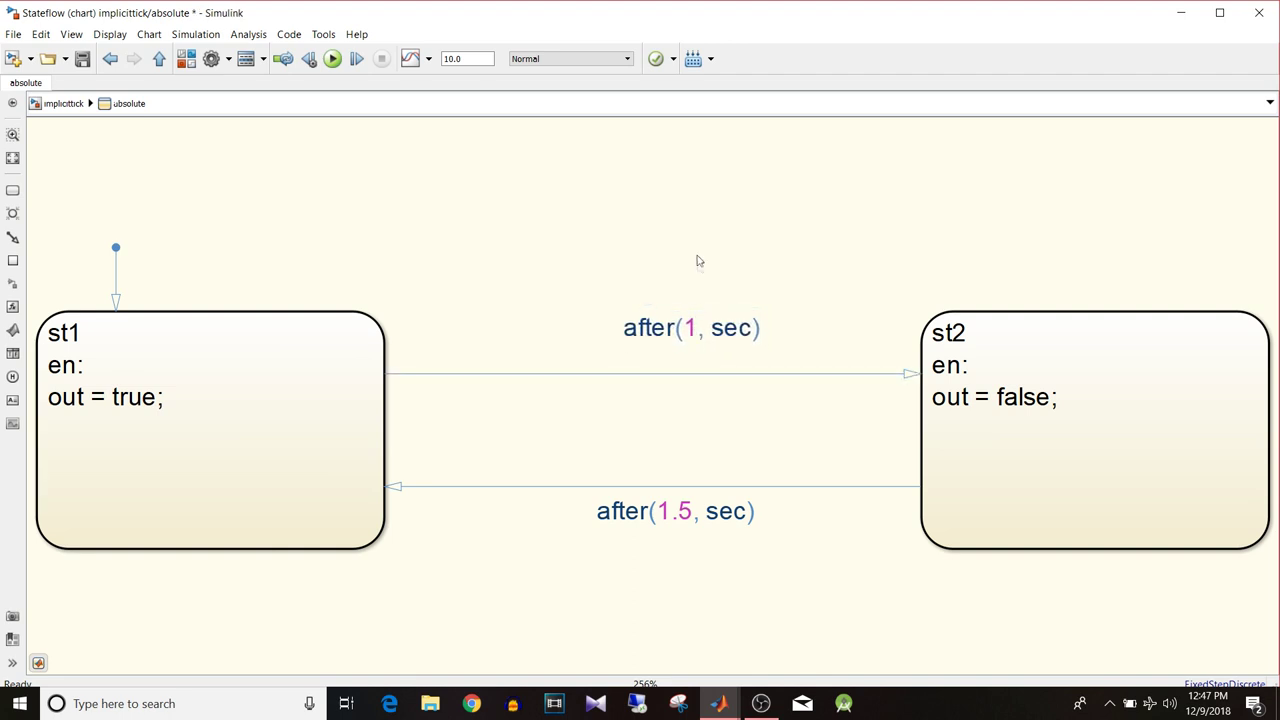
pyautogui.click(698, 514)
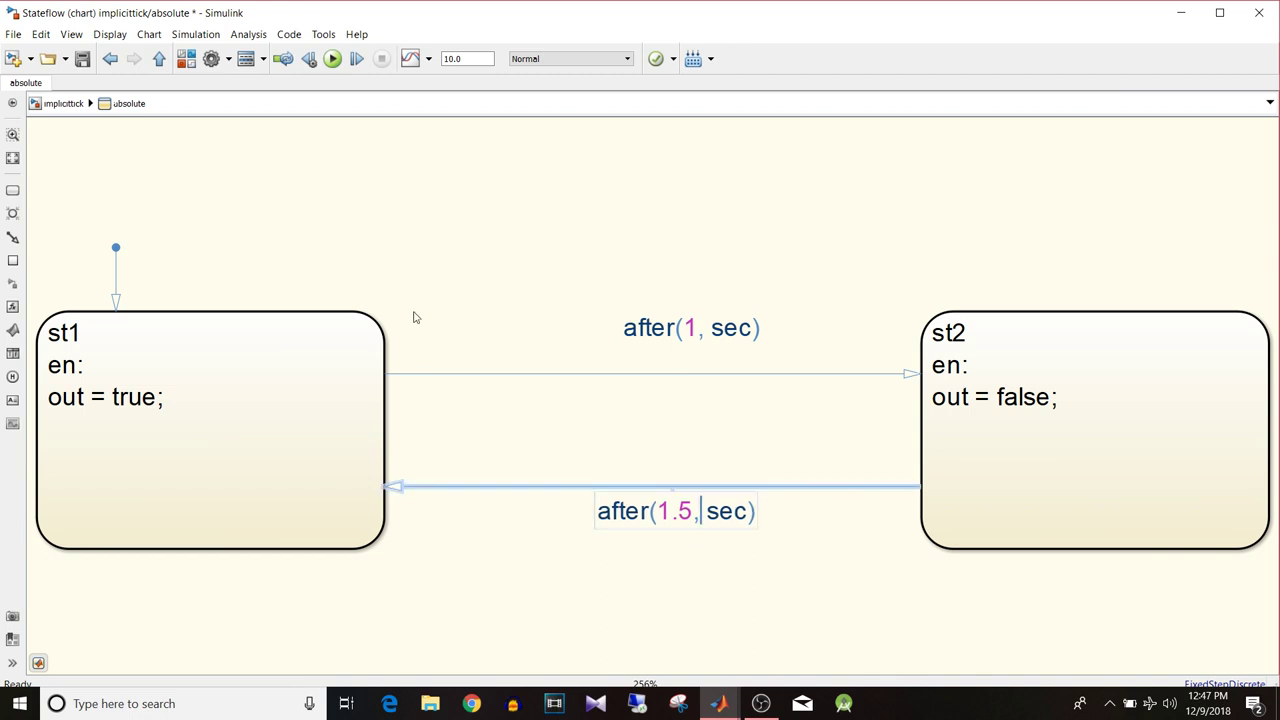
pyautogui.click(110, 58)
# Step: Review the implicittick configuration: fixed-step discrete solver, 0.5 step size, stop time 10.0
pyautogui.click(211, 60)
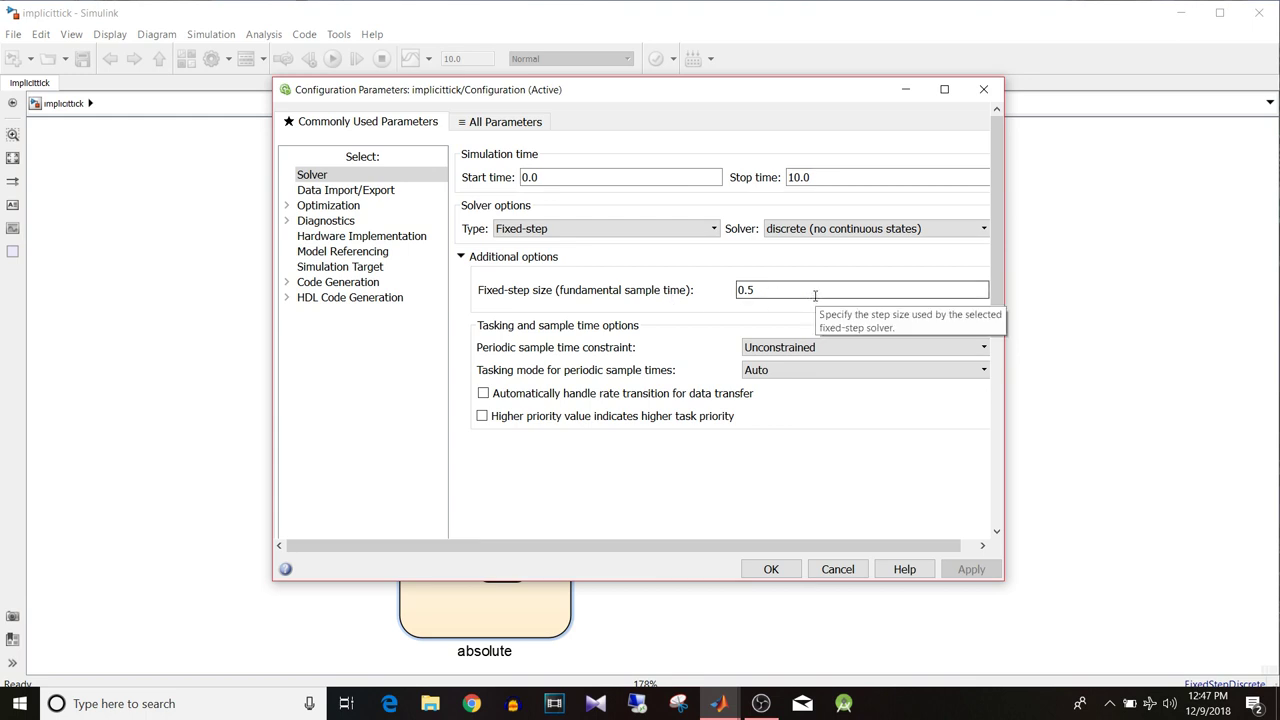
pyautogui.click(768, 569)
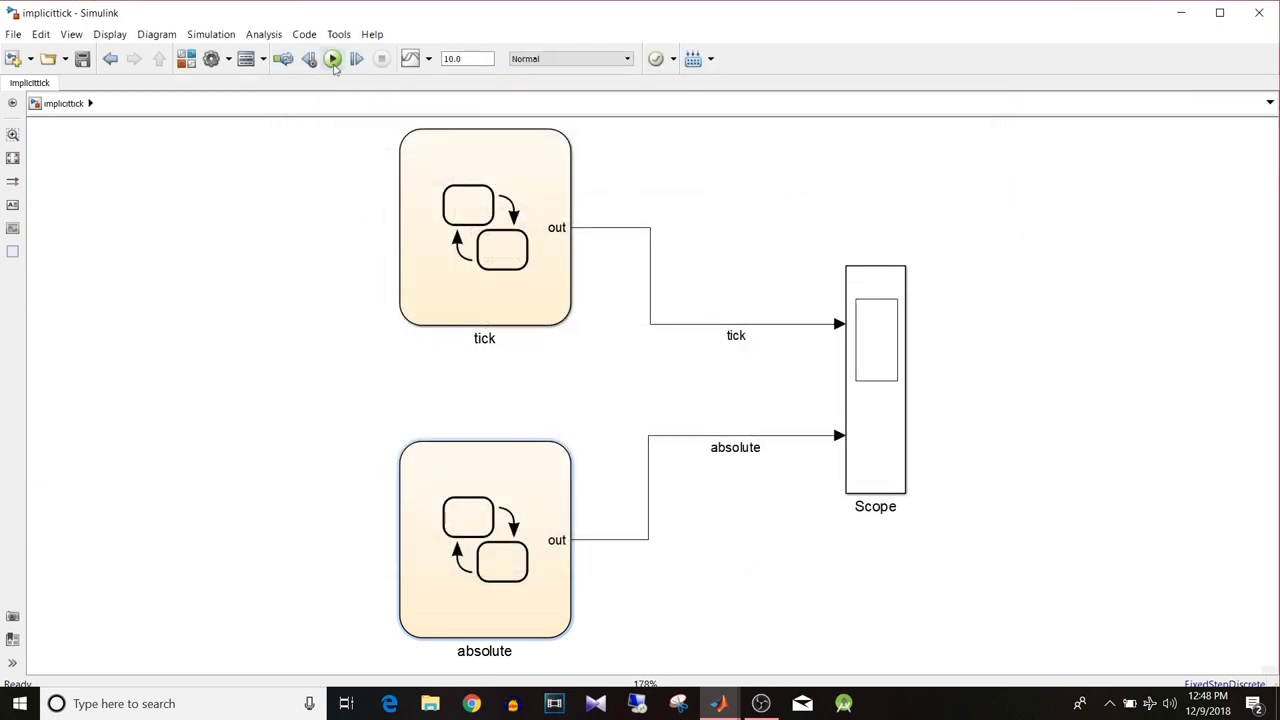
# Step: Run implicittick to 10 s and compare the matching tick and absolute square waves on the Scope
pyautogui.click(332, 60)
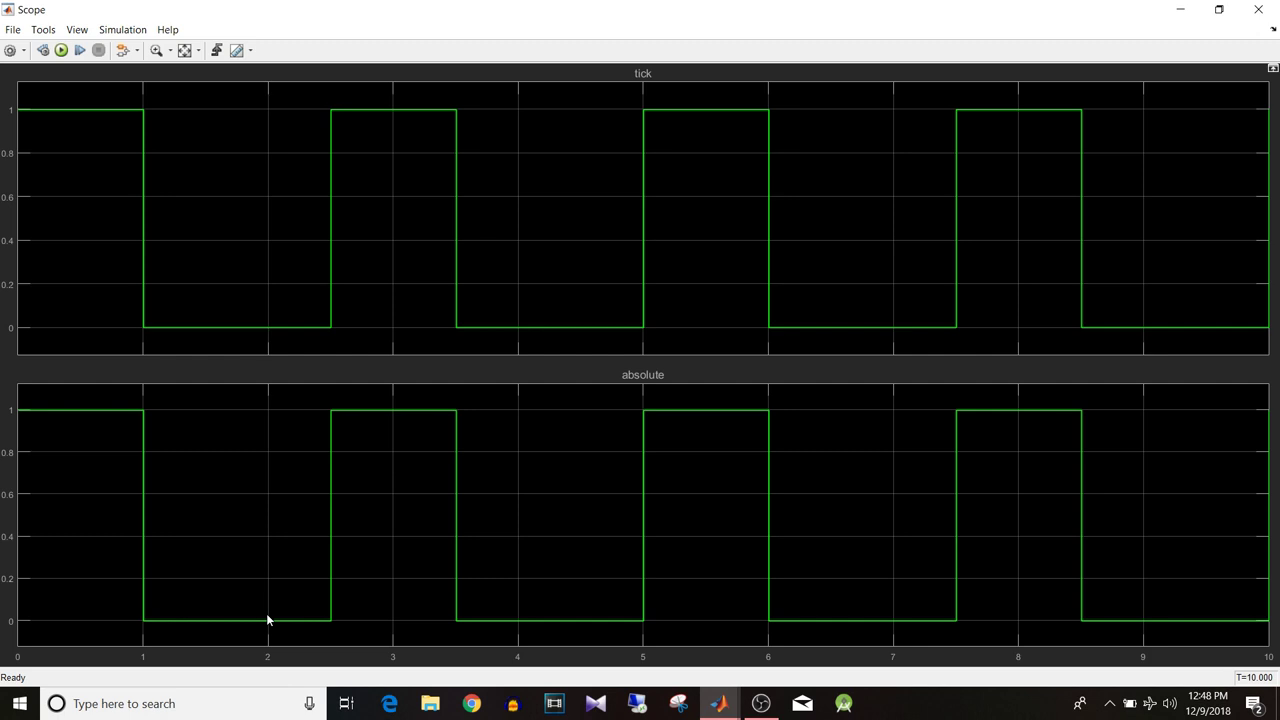
pyautogui.click(1178, 10)
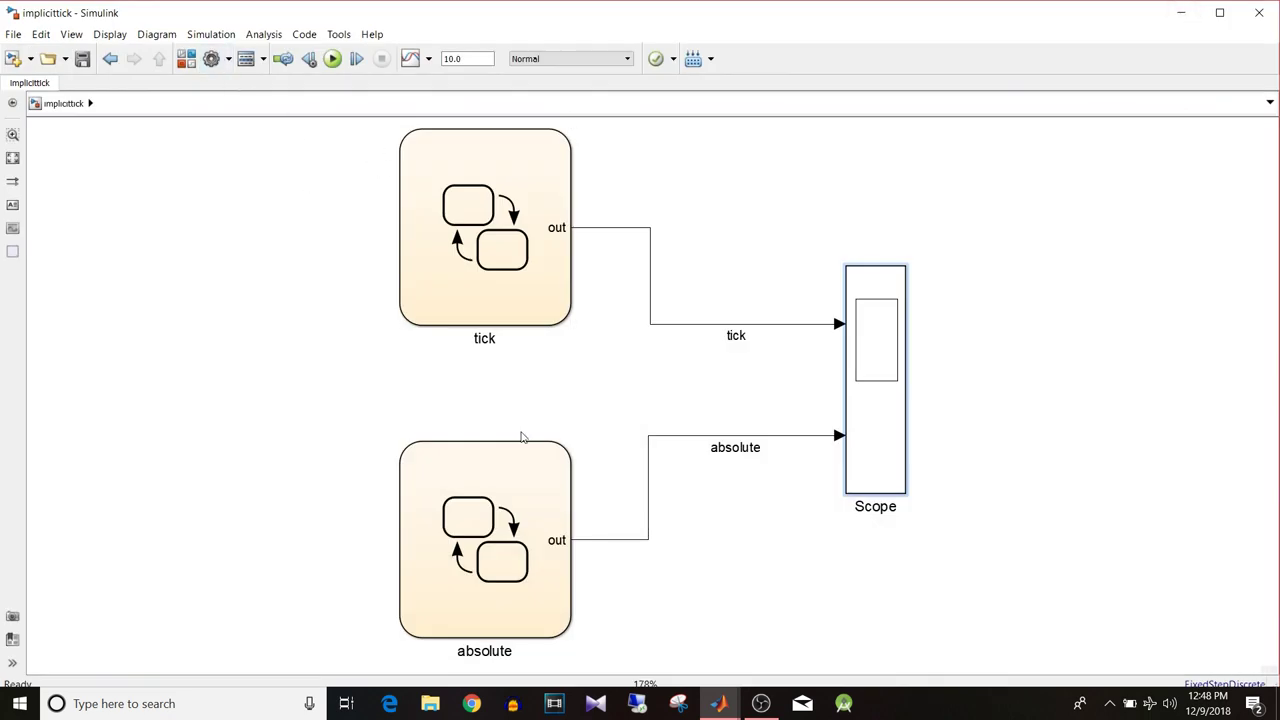
# Step: Change the fixed-step size from 0.5 to 0.250, apply it, and save the model
pyautogui.hotkey('ctrl', 'e')
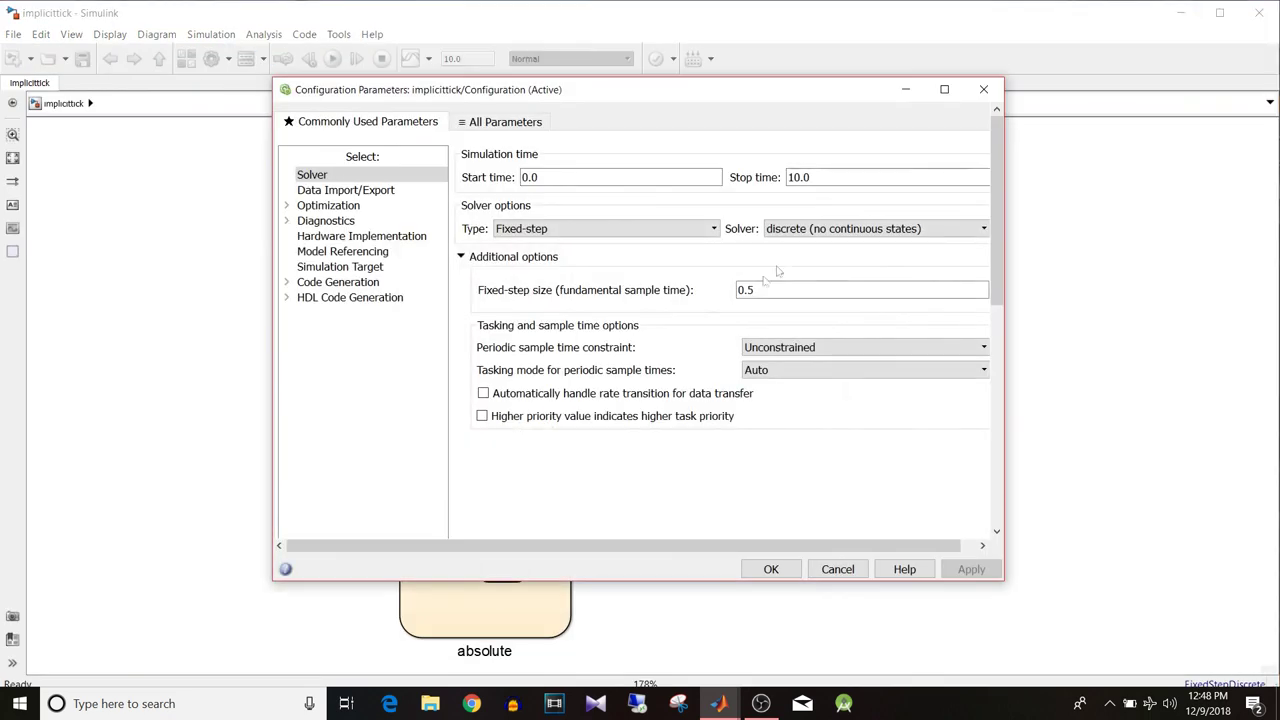
pyautogui.doubleClick(786, 292)
pyautogui.write('0')
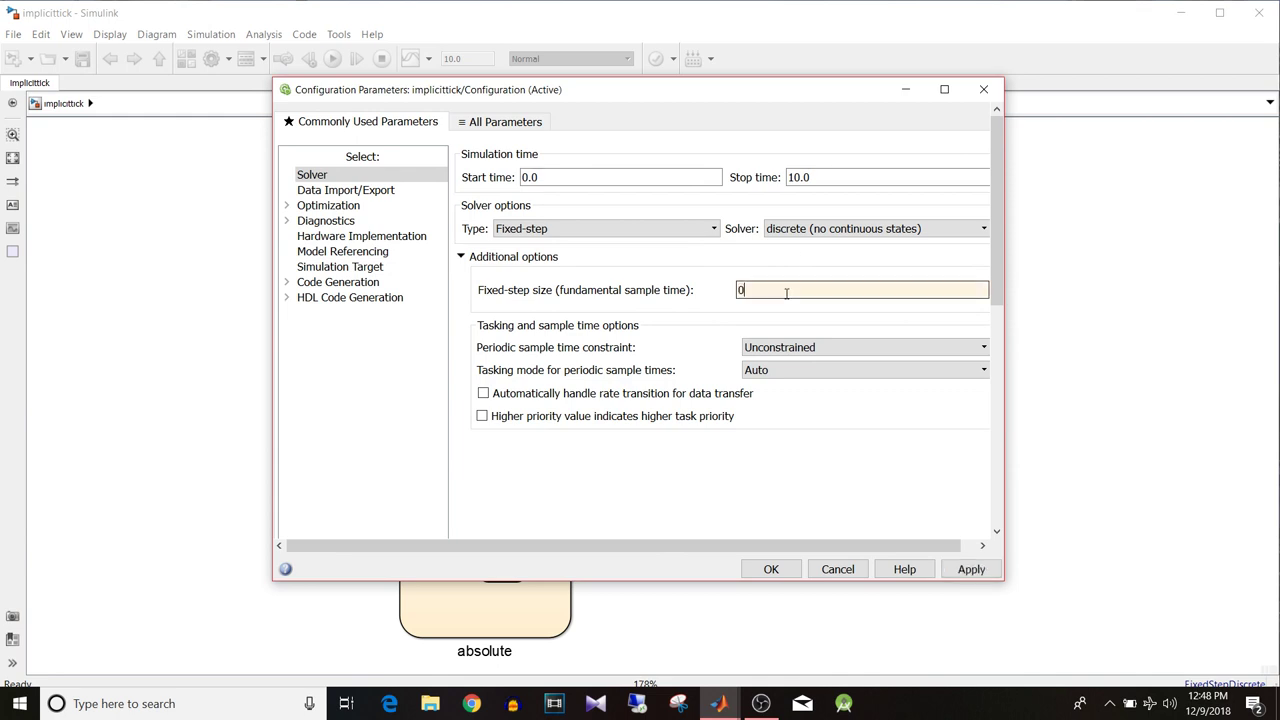
pyautogui.write('.250')
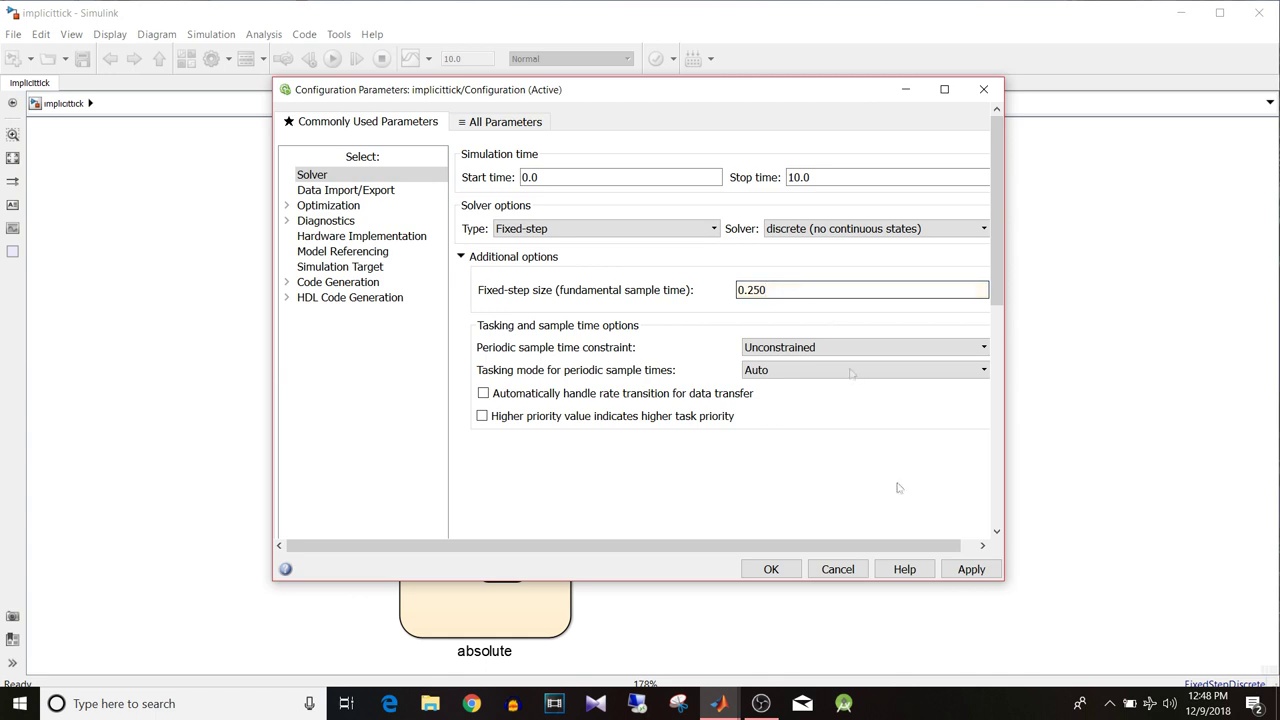
pyautogui.click(968, 569)
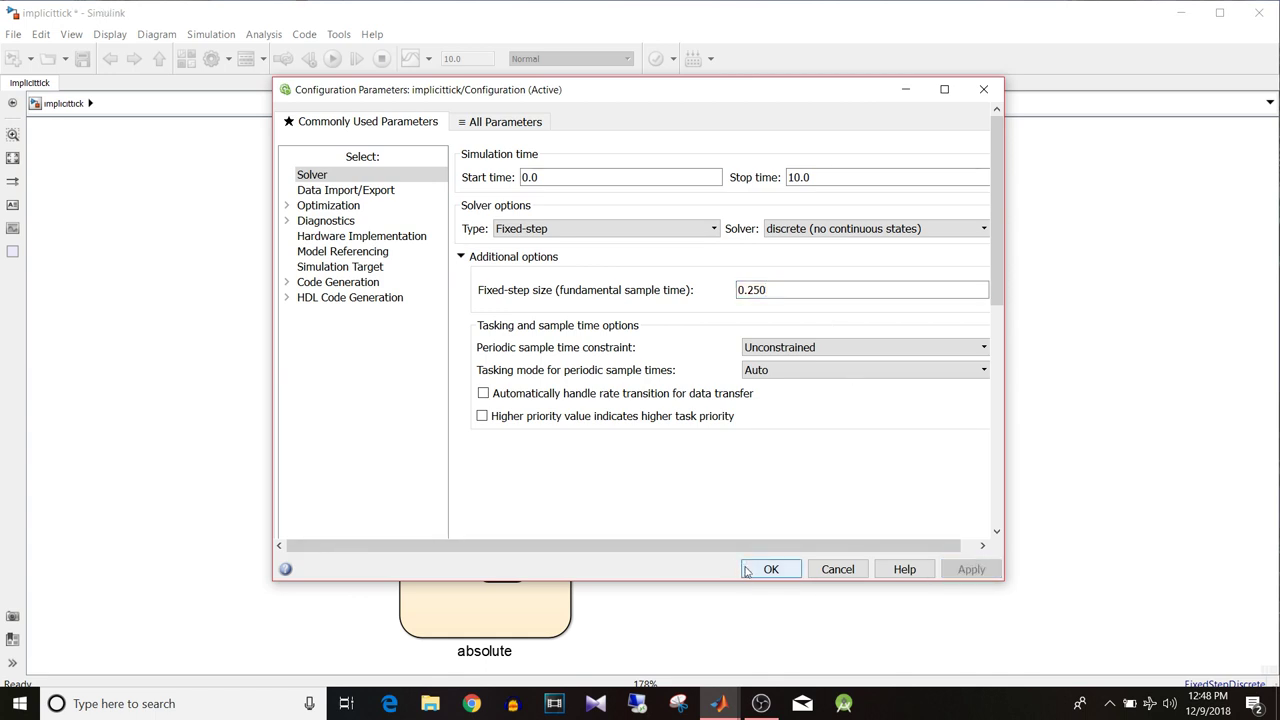
pyautogui.click(766, 569)
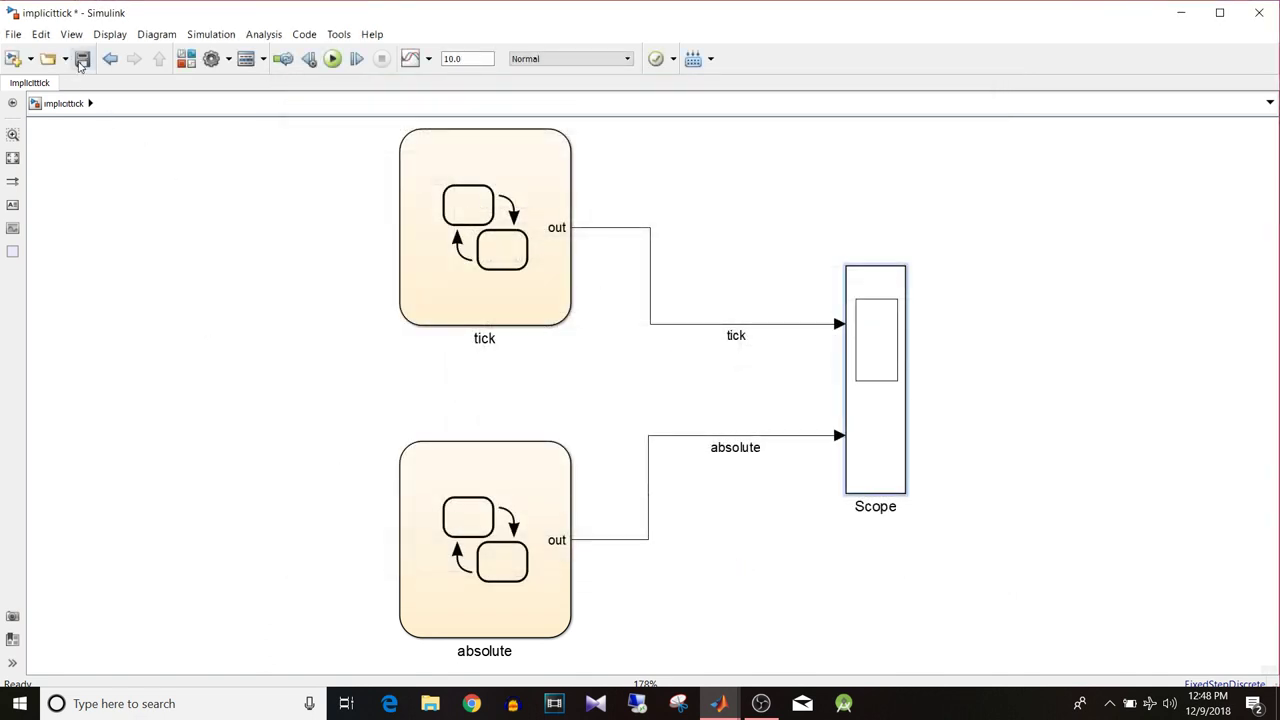
pyautogui.click(82, 58)
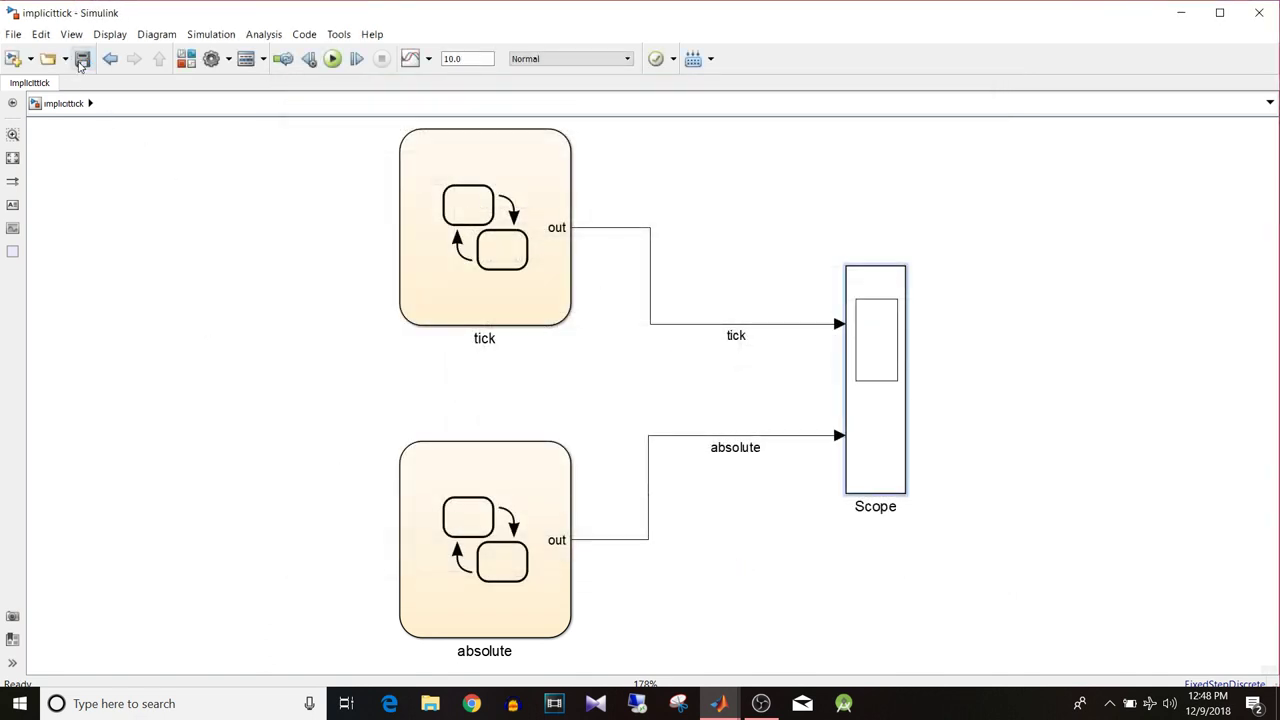
# Step: Rerun the model with the 0.250 step and view both traces on the Scope
pyautogui.click(332, 60)
pyautogui.doubleClick(873, 388)
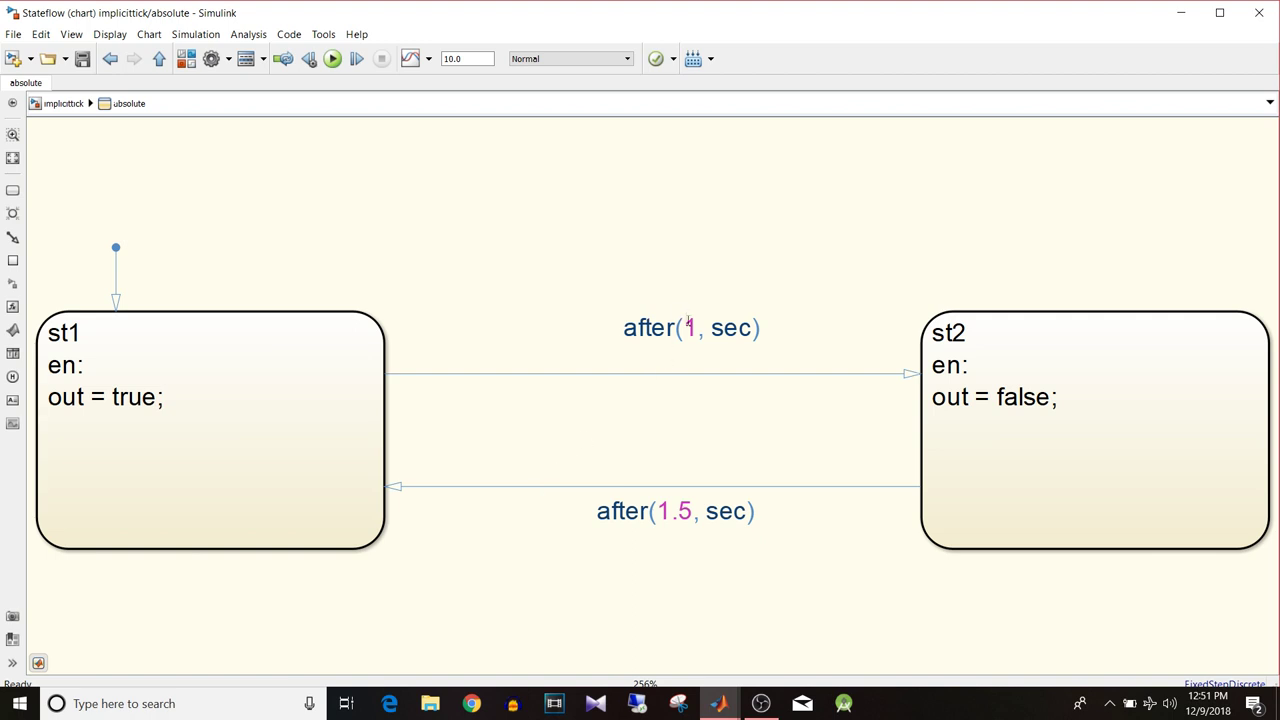
# Step: Review the absolute chart's after(1, sec) label without changing it
pyautogui.click(694, 328)
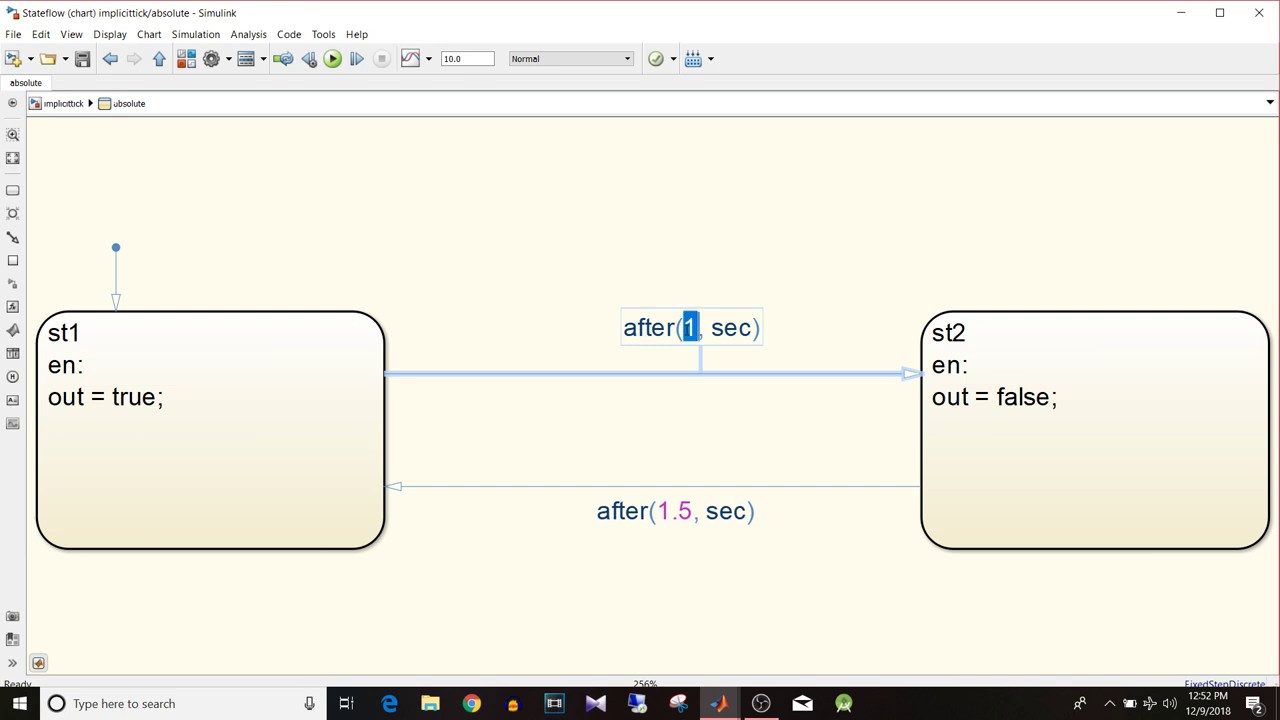
pyautogui.click(716, 244)
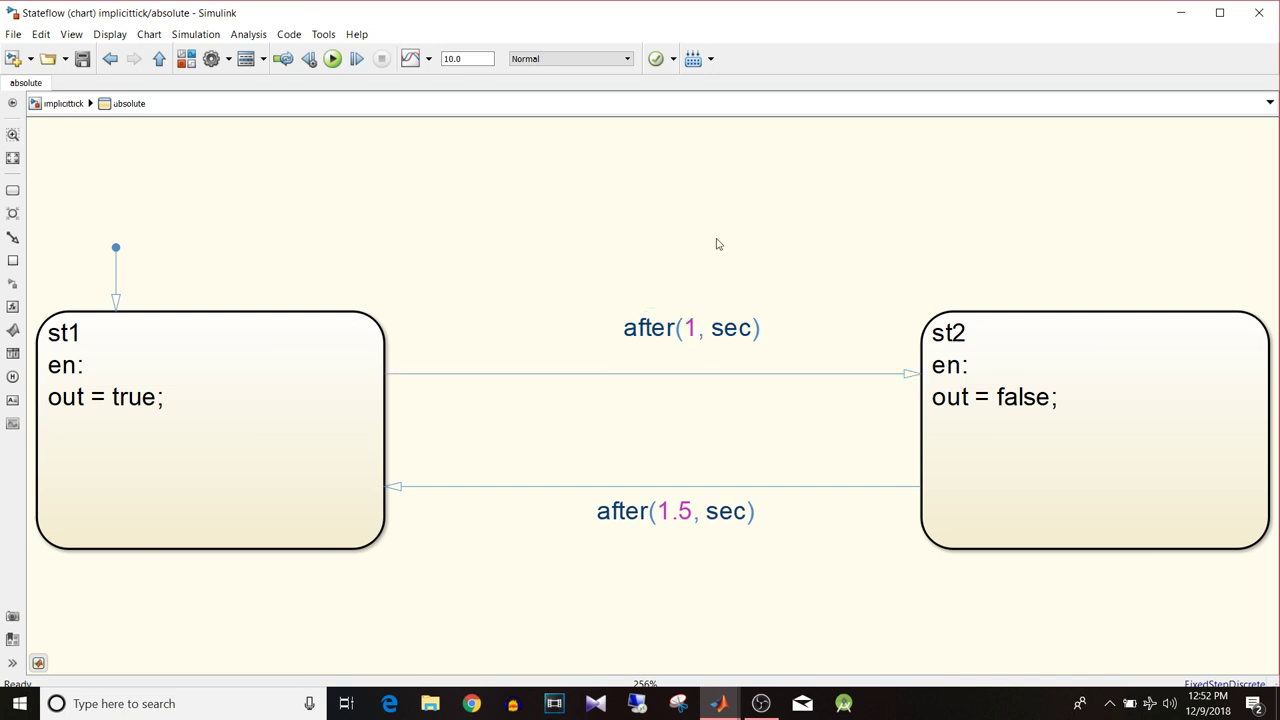
pyautogui.click(689, 328)
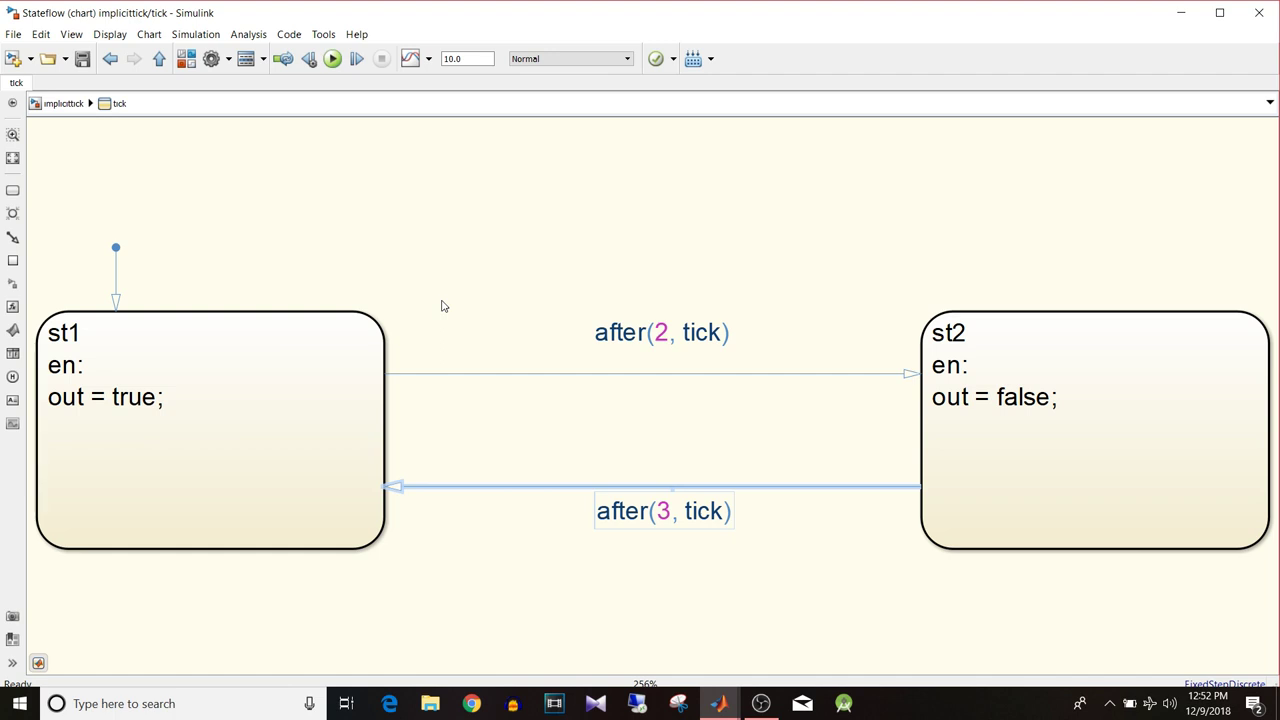
# Step: Go up to the implicittick model and open the absolute chart block
pyautogui.click(63, 104)
pyautogui.doubleClick(455, 535)
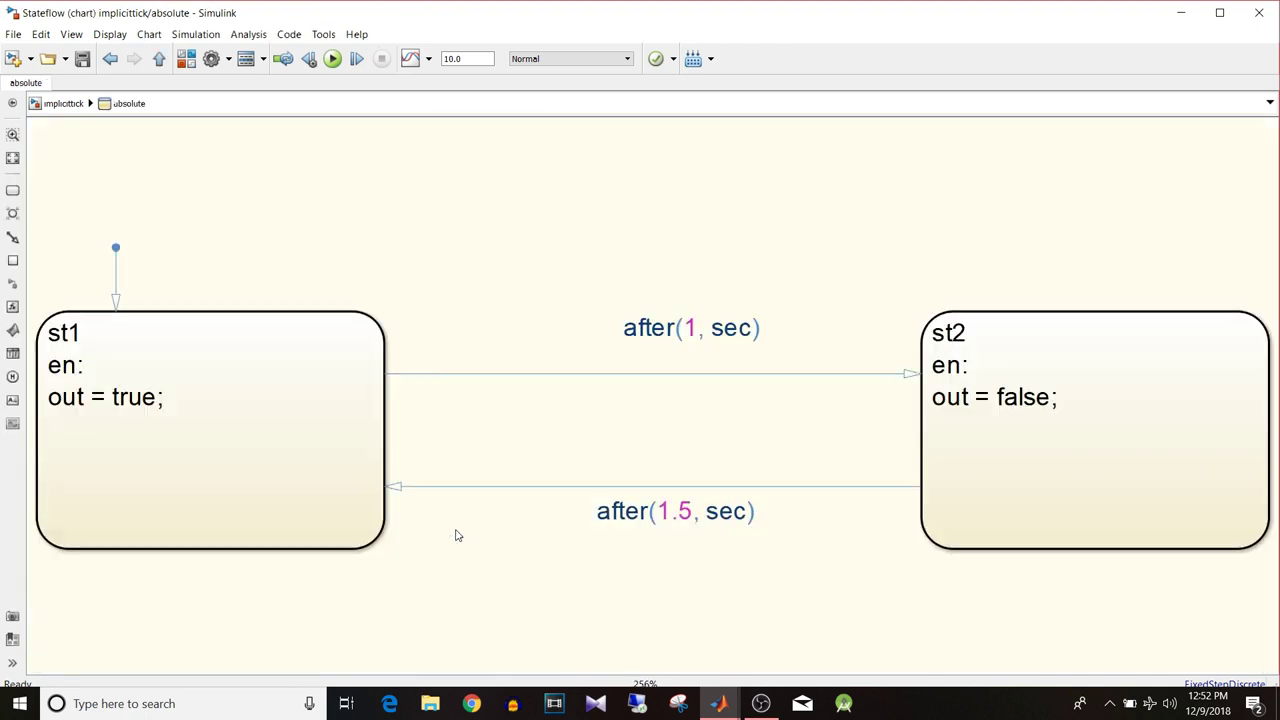